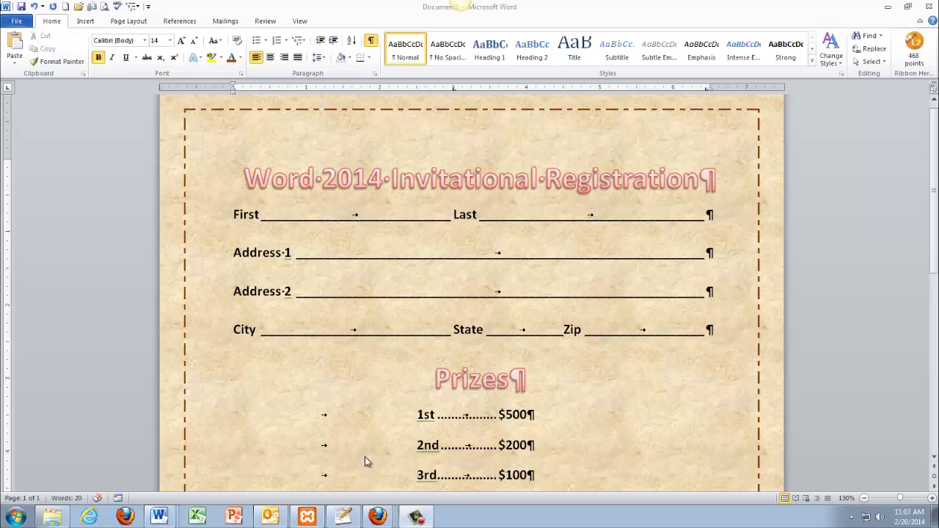
Peek at Document2, return to the finished form, and toggle formatting marks off and on twice.
mouse_move(159, 516)
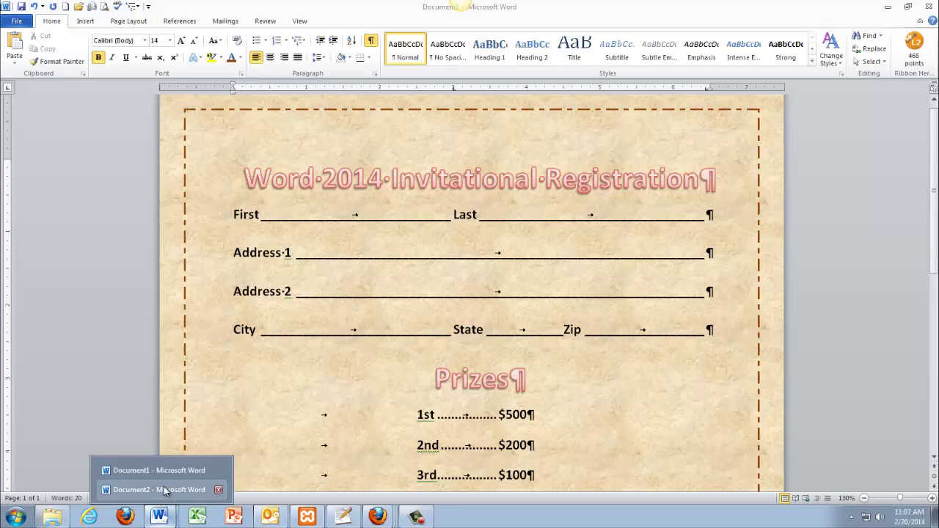
left_click(164, 487)
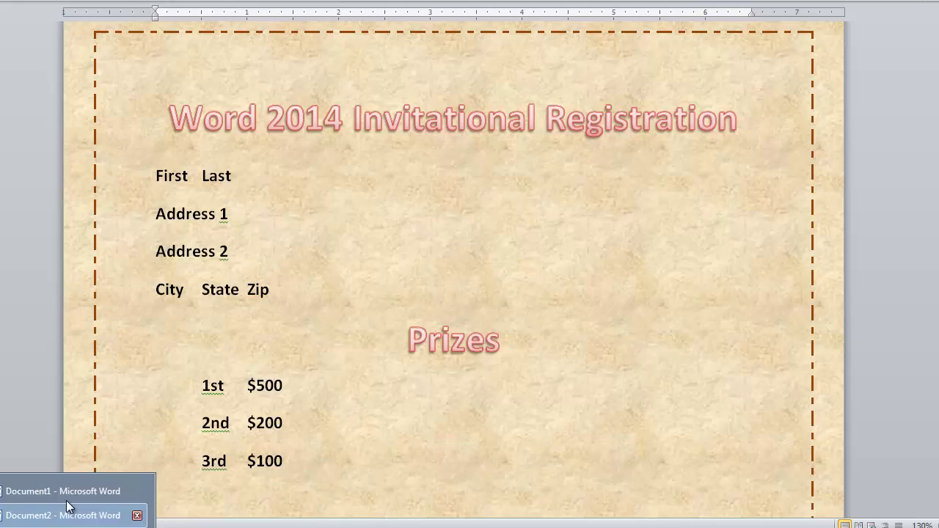
left_click(70, 497)
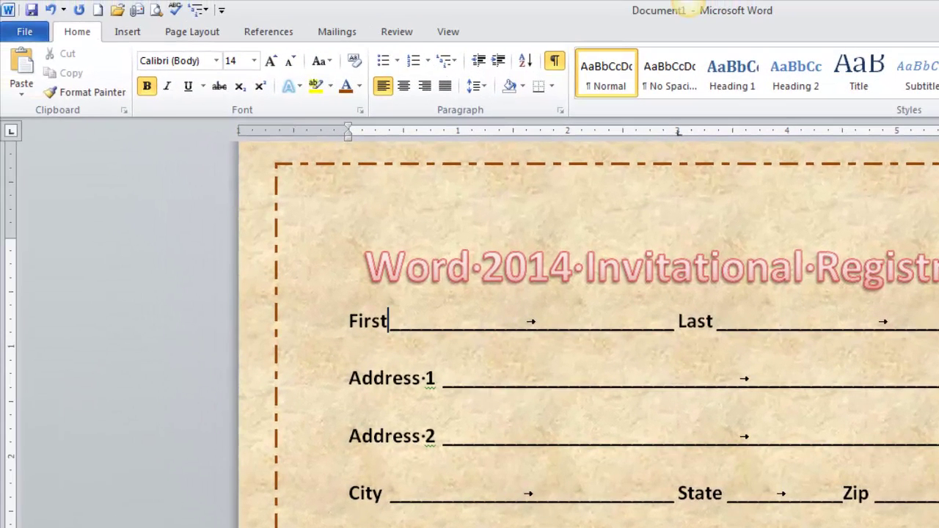
left_click(558, 66)
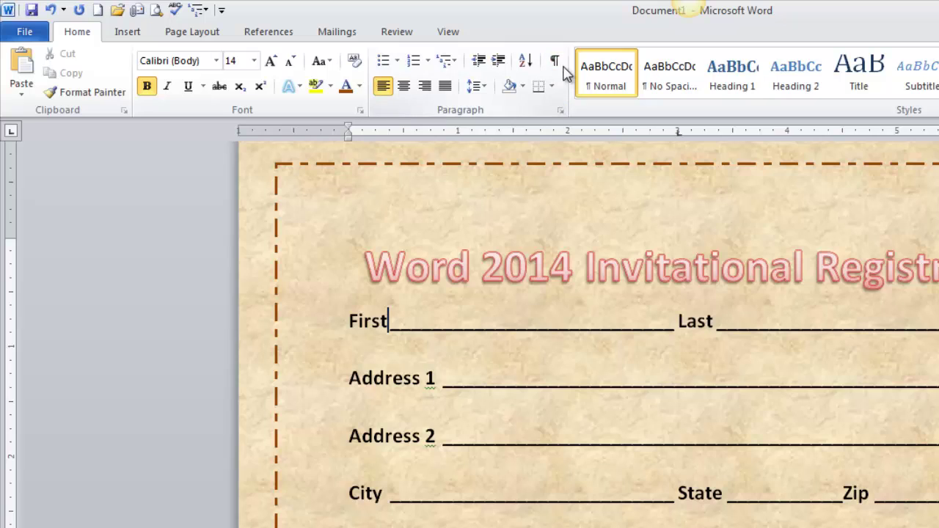
left_click(558, 65)
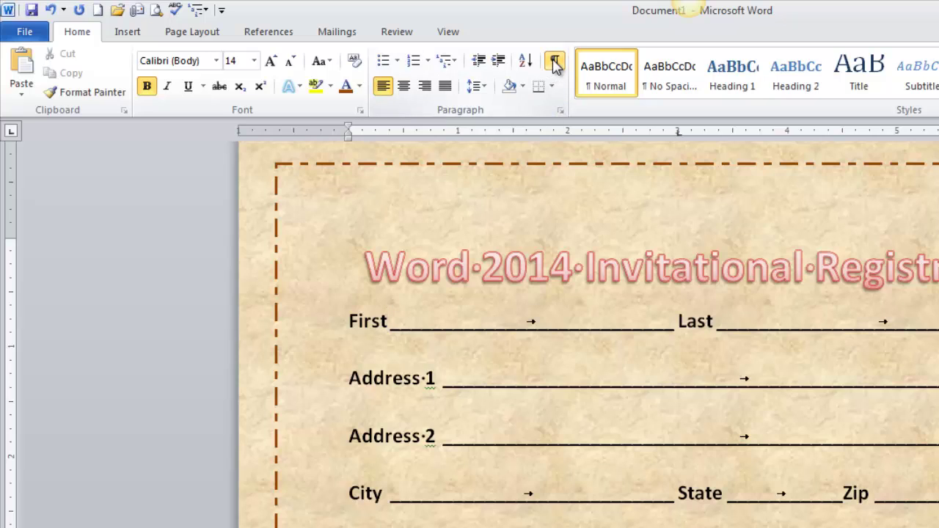
left_click(555, 63)
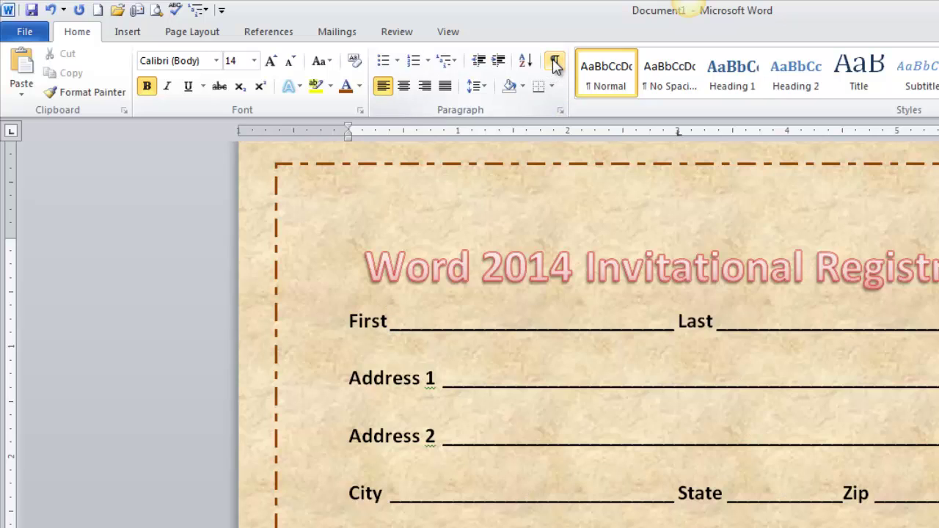
left_click(556, 65)
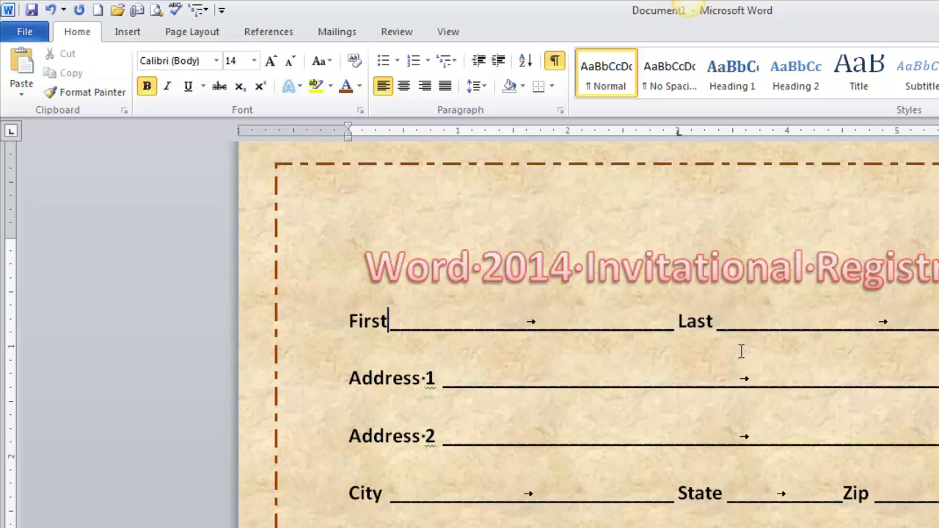
On the View tab, hide and restore the ruler, then select the form lines from First to City.
left_click(443, 33)
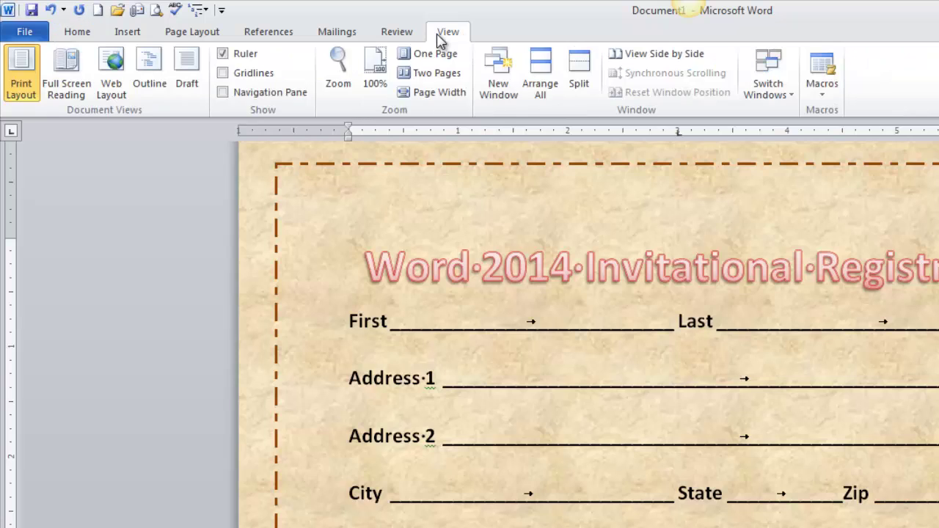
left_click(223, 54)
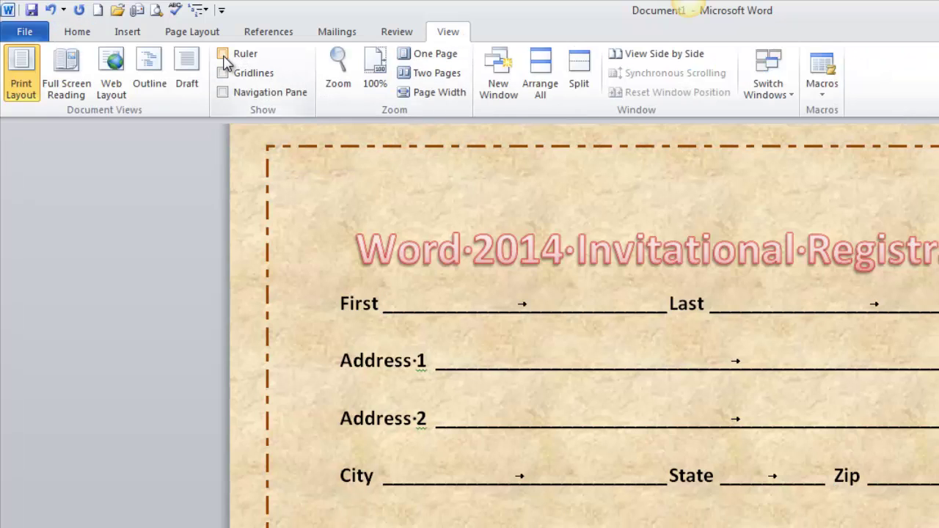
left_click(223, 55)
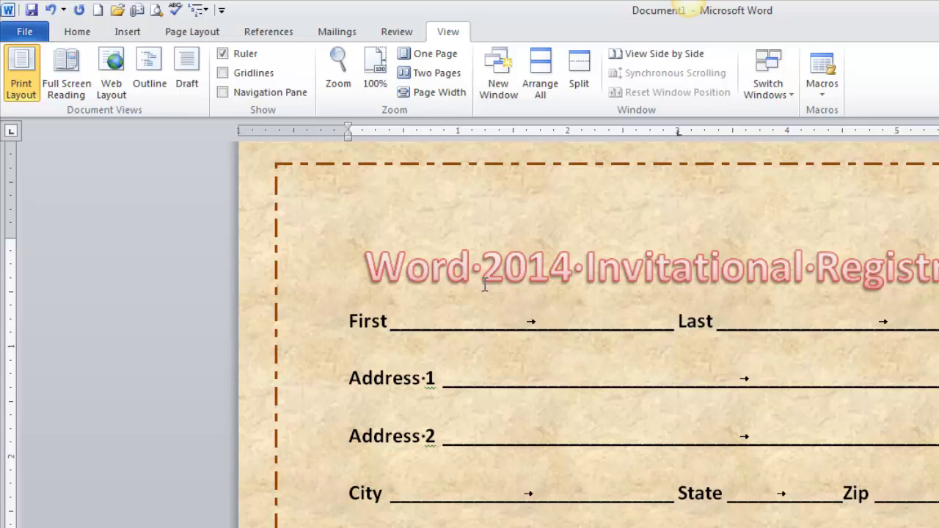
left_click_drag(476, 320, 938, 499)
left_click(857, 483)
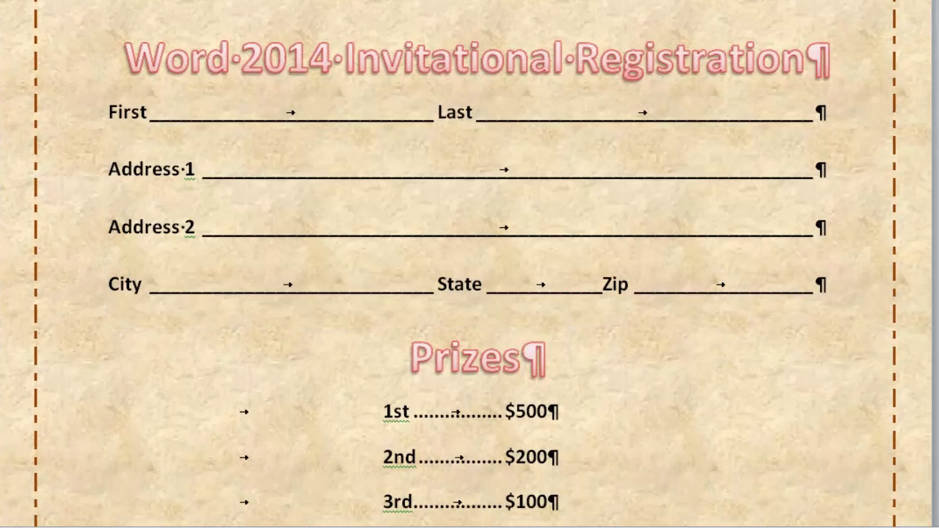
Toggle formatting marks off and back on with Ctrl+Shift+8.
key("ctrl+shift+8")
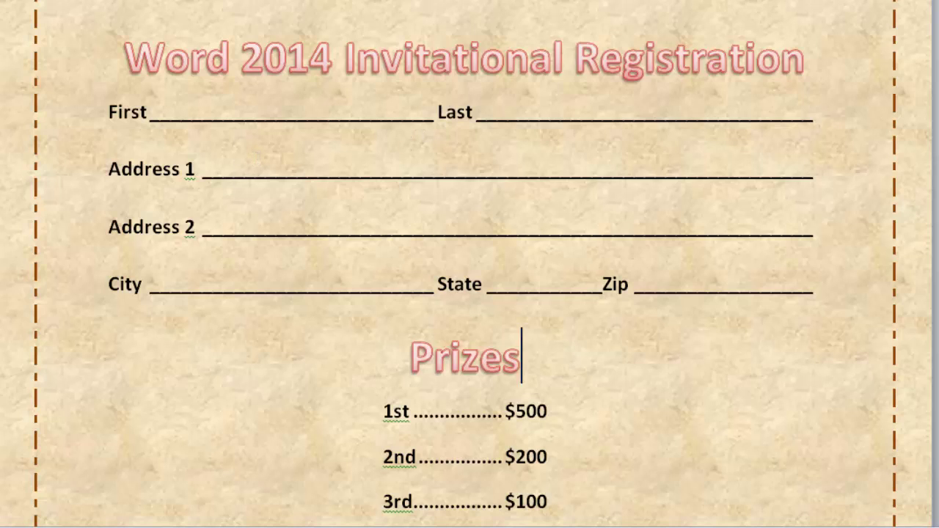
key("ctrl+shift+8")
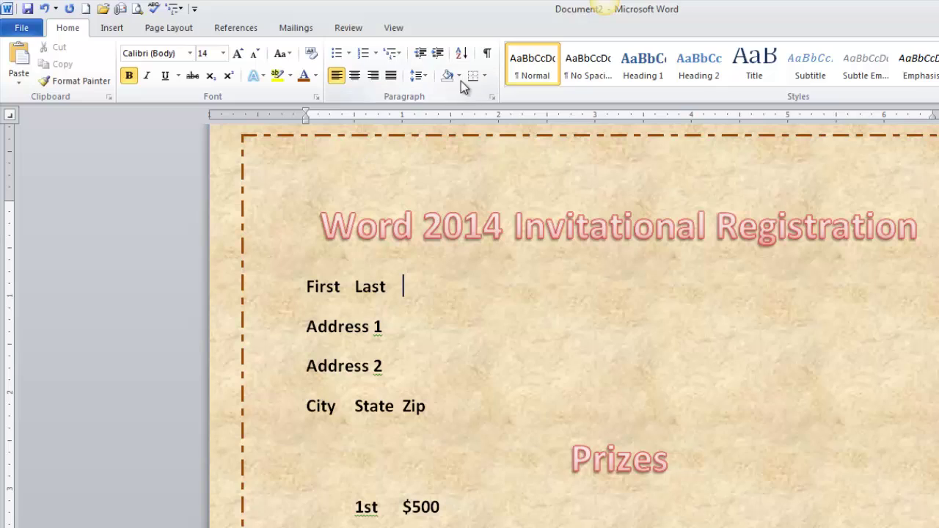
Turn on Show/Hide ¶ in Document2 and place the cursor in the First line.
left_click(487, 55)
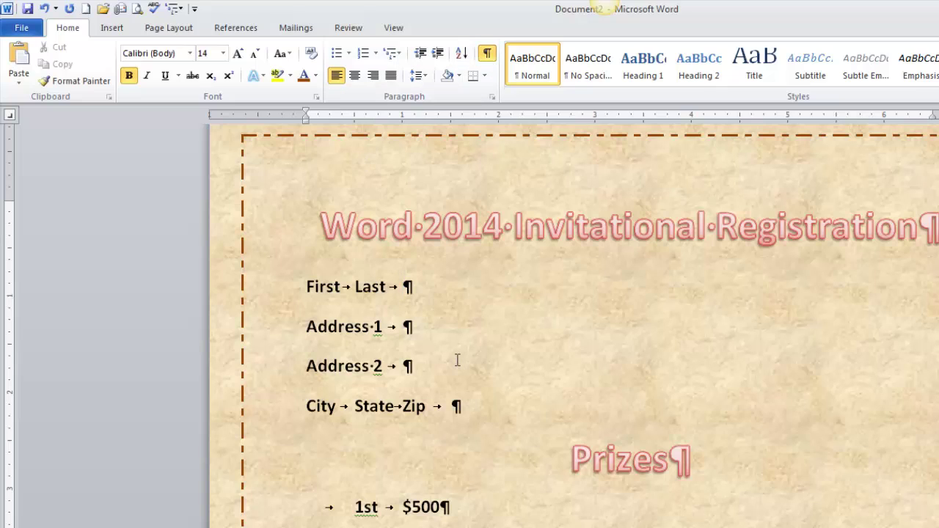
left_click(328, 287)
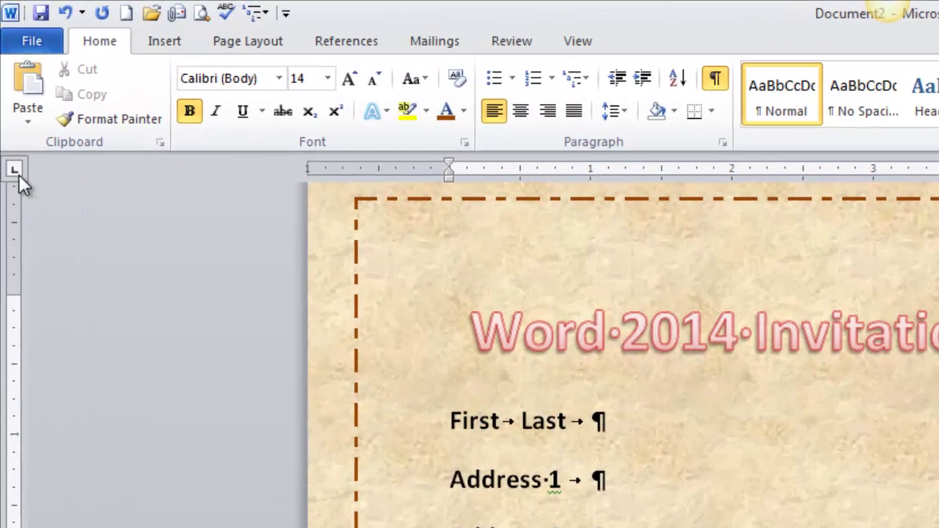
Cycle the ruler's tab selector through the types back to Left Tab.
left_click(19, 175)
left_click(10, 171)
left_click(15, 171)
left_click(15, 170)
On the First line, add left tab stops near 3 inches and at the right margin.
key("Left")
key("Left")
key("Left")
key("shift+Right")
key("shift+Right")
key("shift+Right")
key("shift+Right")
key("shift+Right")
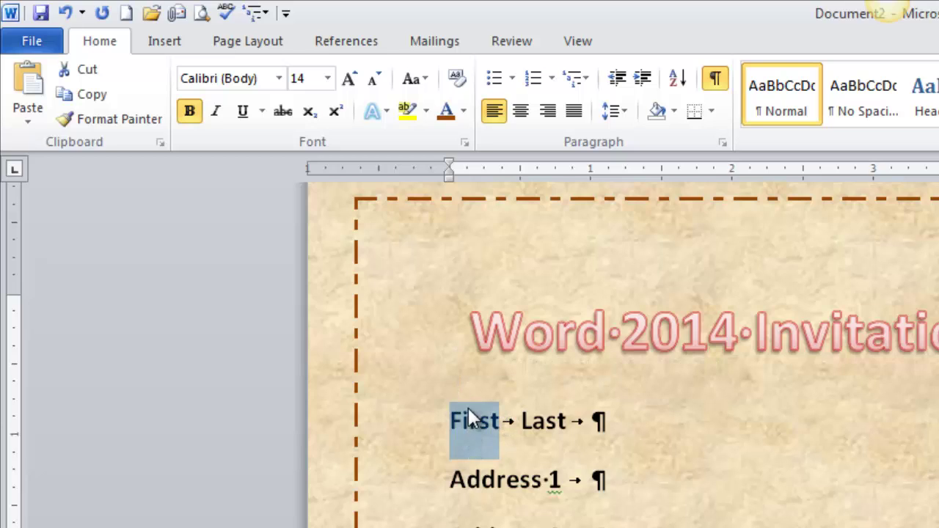
left_click(470, 414)
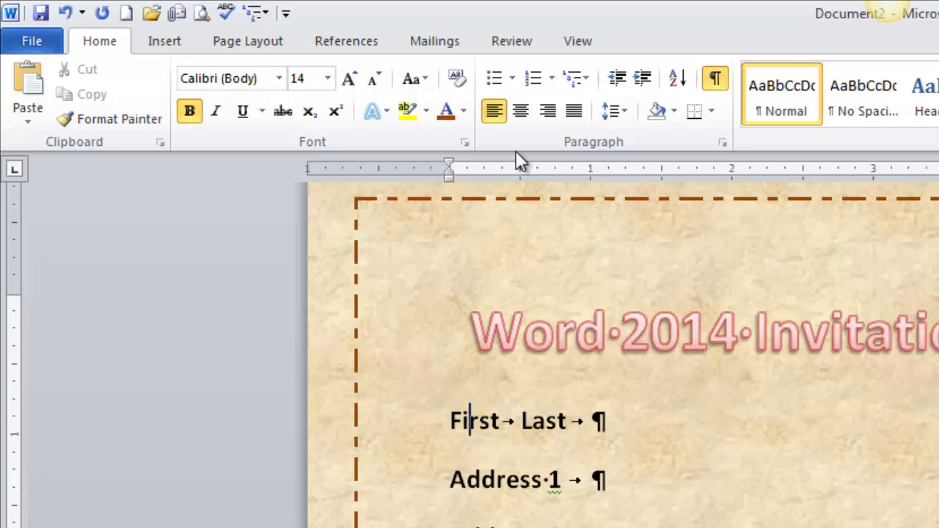
left_click_drag(797, 173, 874, 178)
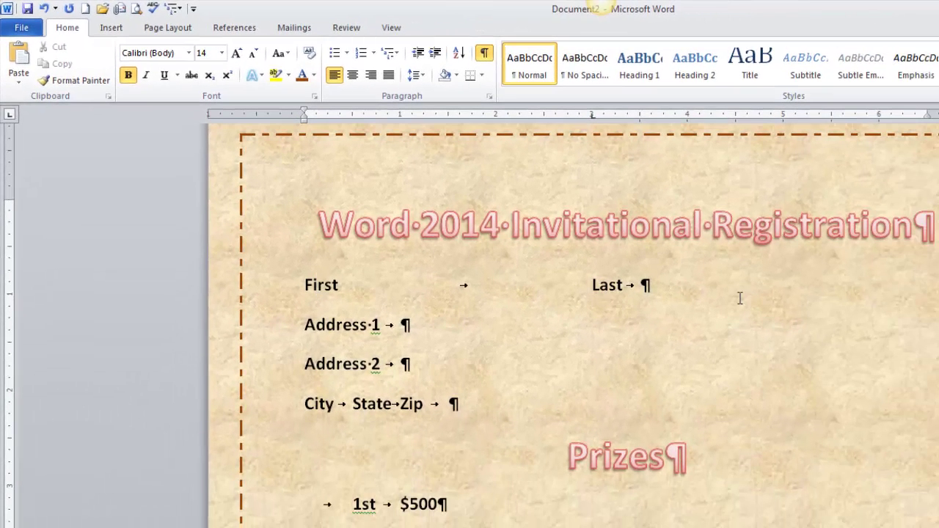
left_click(924, 119)
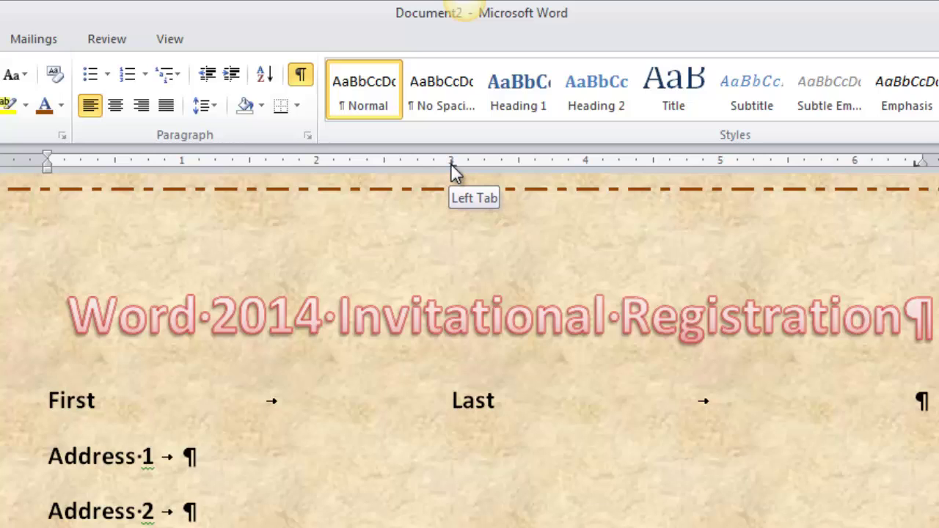
Give the 3-inch tab stop an underscore leader (4) in the Tabs dialog.
double_click(450, 163)
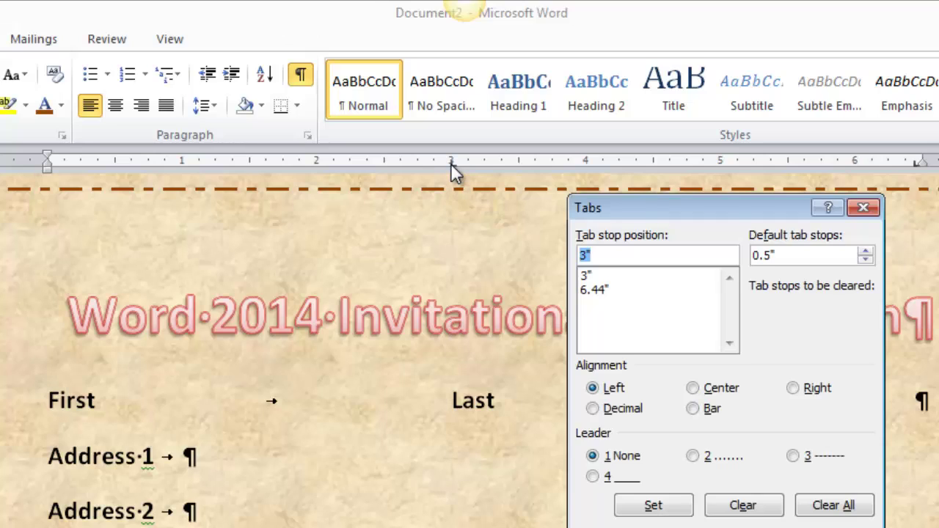
left_click_drag(636, 212, 415, 217)
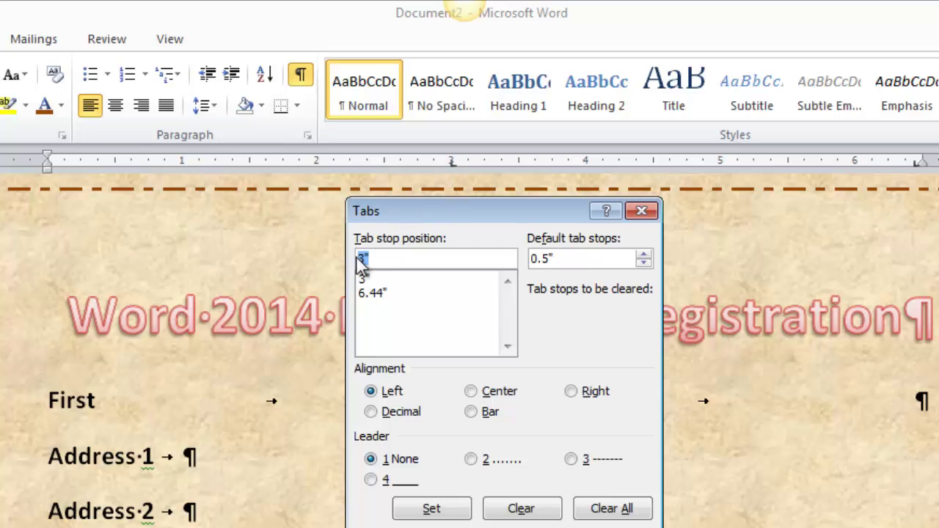
left_click(371, 479)
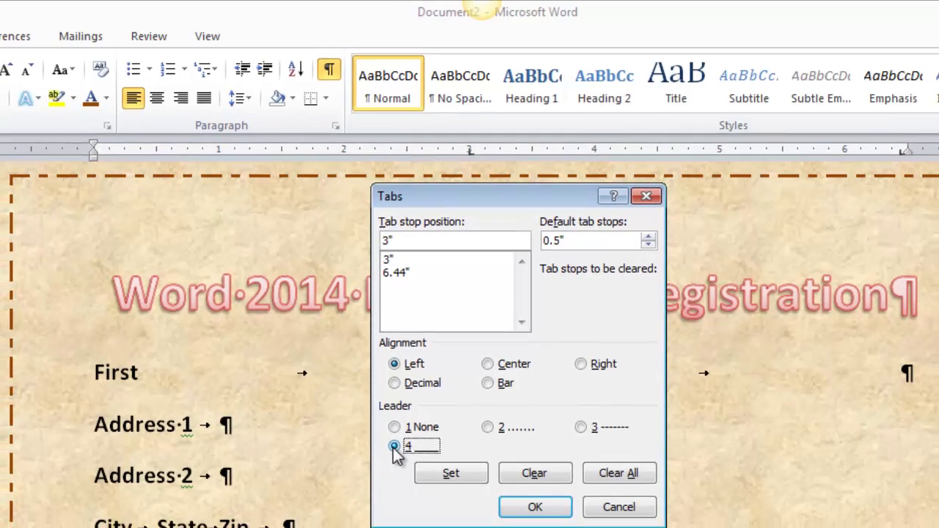
left_click(444, 475)
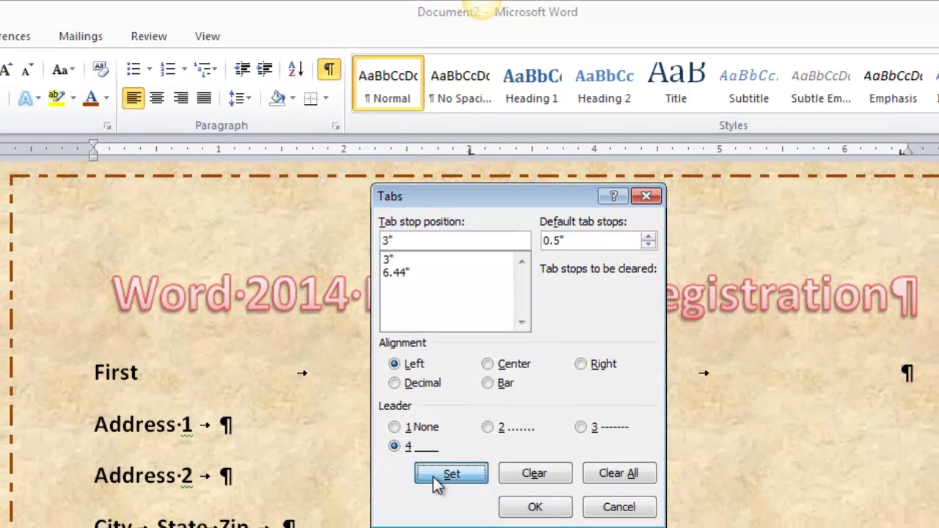
left_click(528, 508)
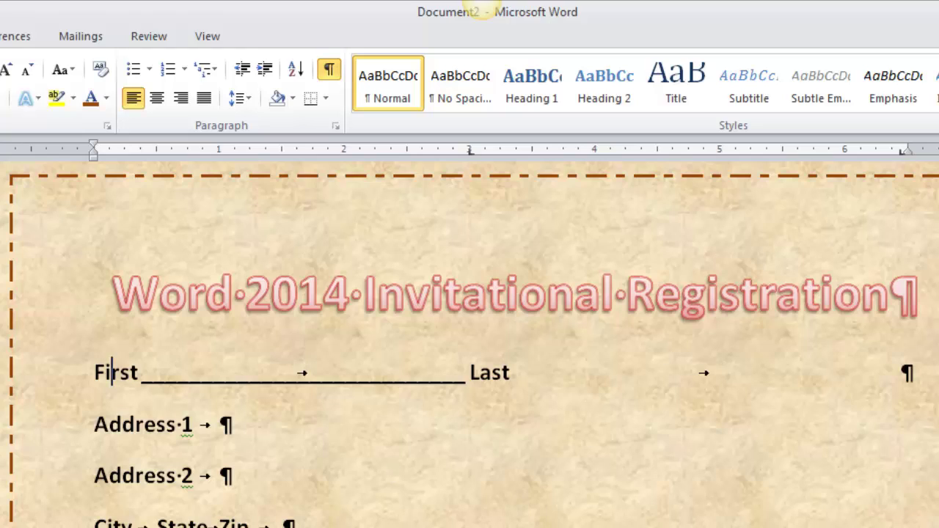
Give the 6.44" right-margin tab stop the underscore leader as well.
double_click(902, 154)
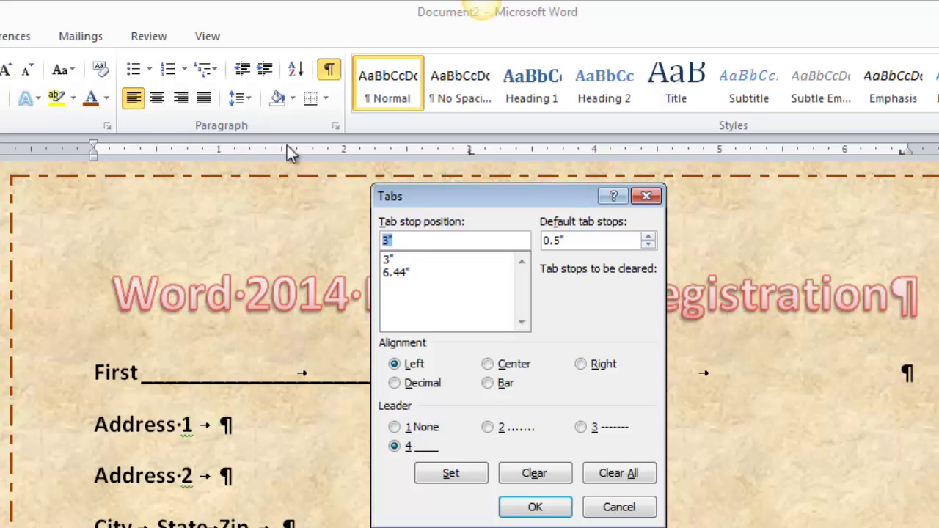
left_click(403, 273)
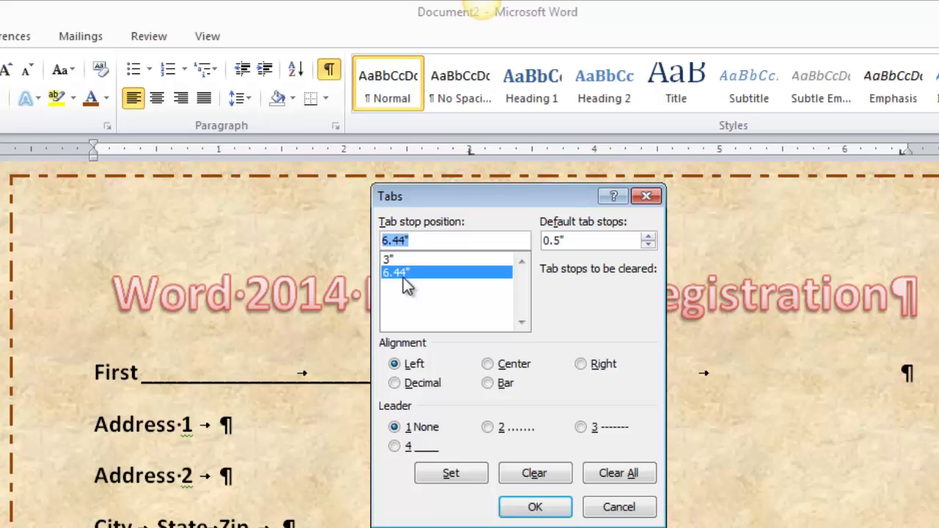
left_click(394, 447)
left_click(453, 477)
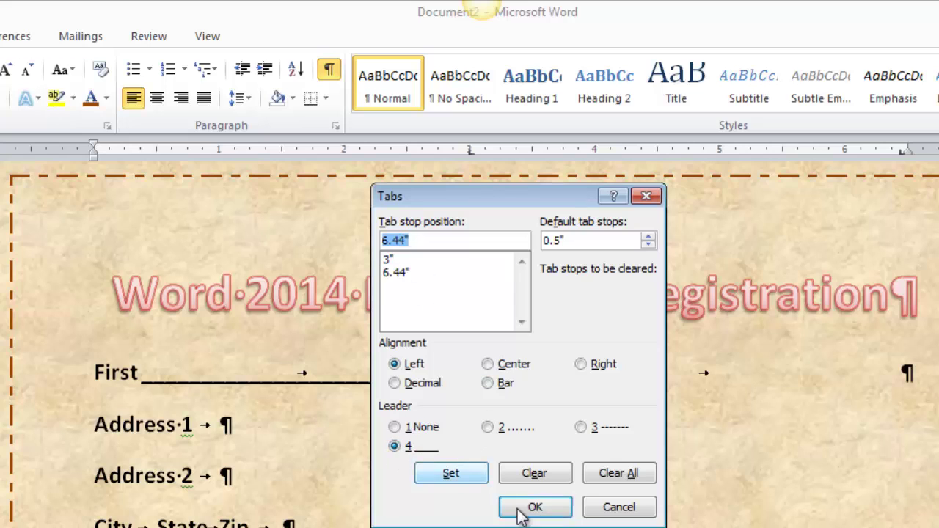
left_click(538, 511)
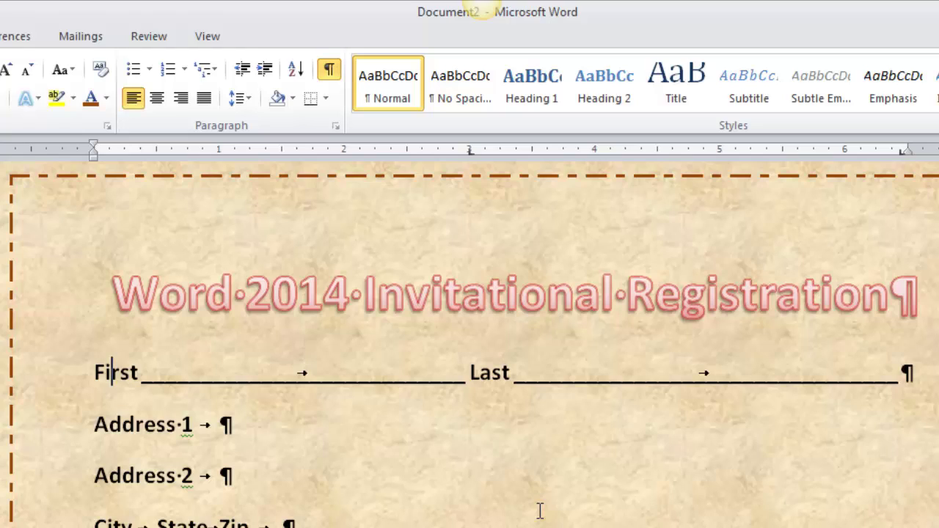
left_click(177, 425)
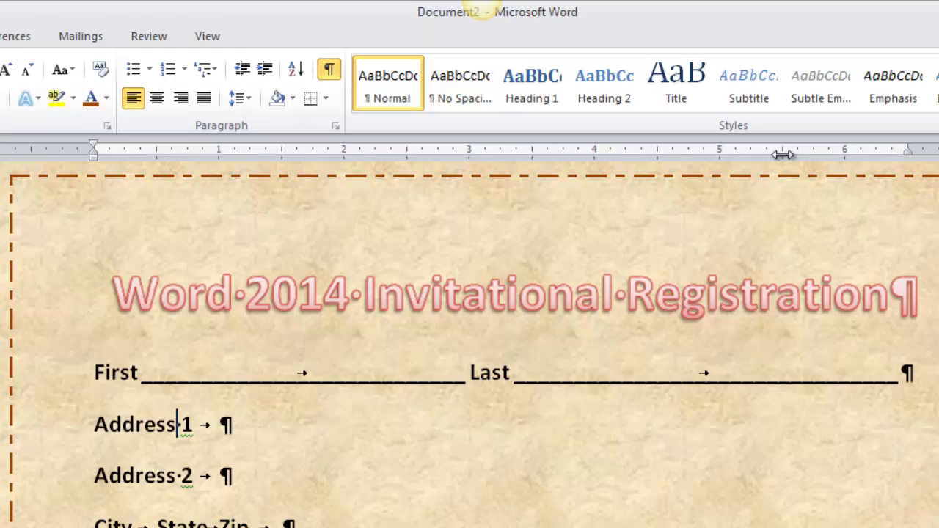
Add a 6.44" right-margin tab stop on Address 1 with the underscore leader (4).
left_click(557, 151)
left_click_drag(749, 155, 814, 156)
left_click_drag(893, 157, 901, 162)
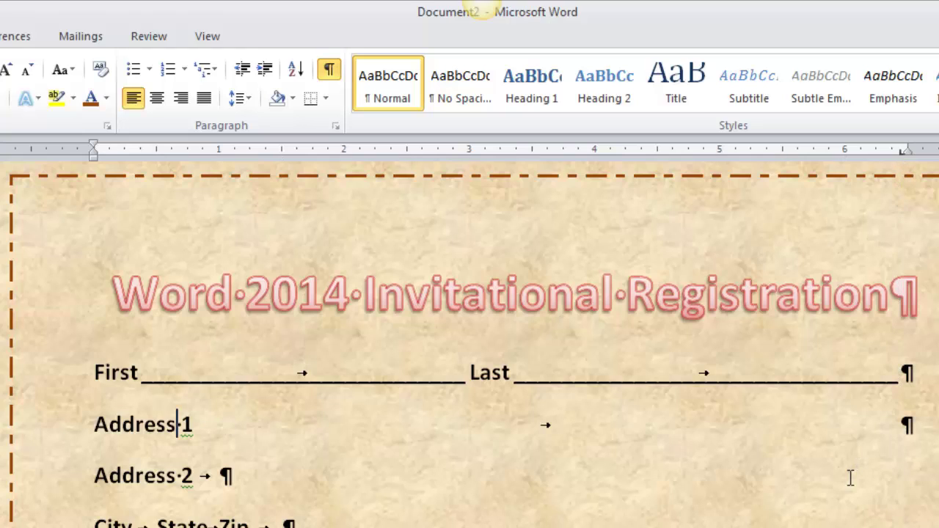
double_click(902, 155)
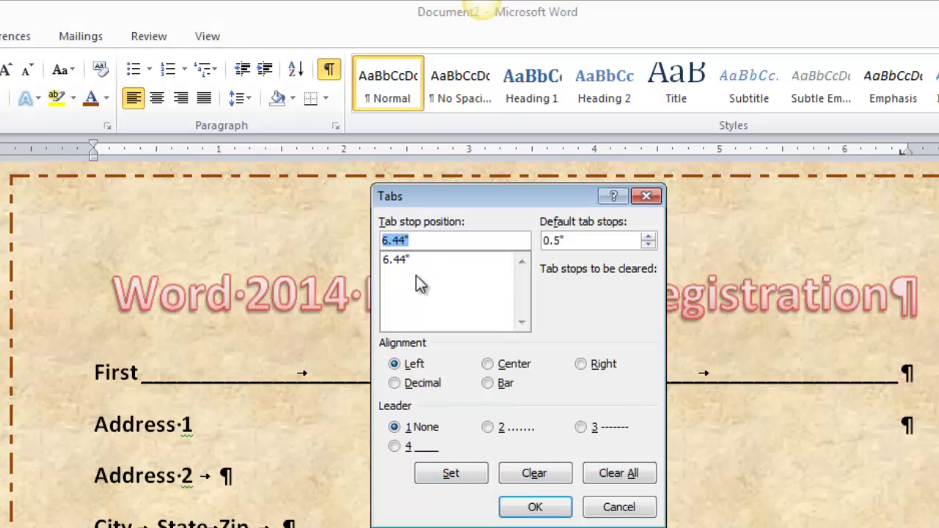
left_click(396, 448)
left_click(451, 474)
left_click(535, 507)
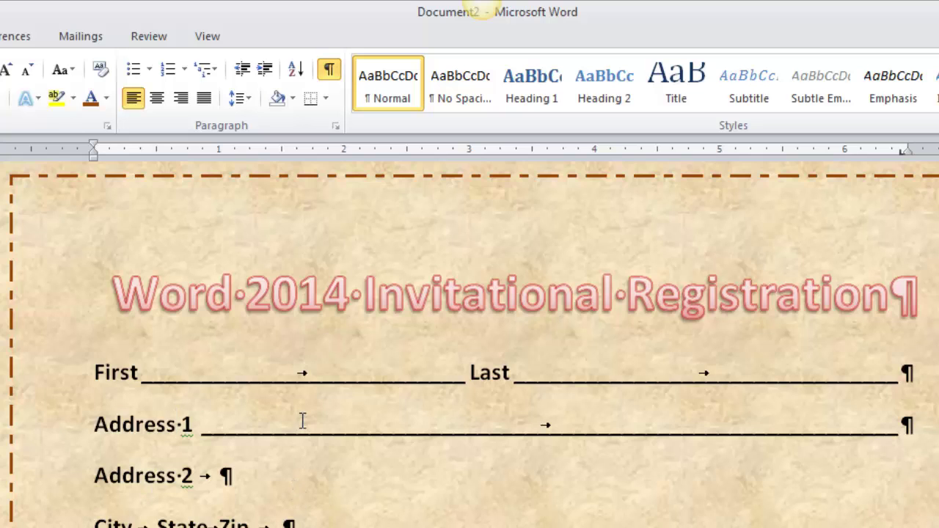
left_click_drag(141, 428, 269, 426)
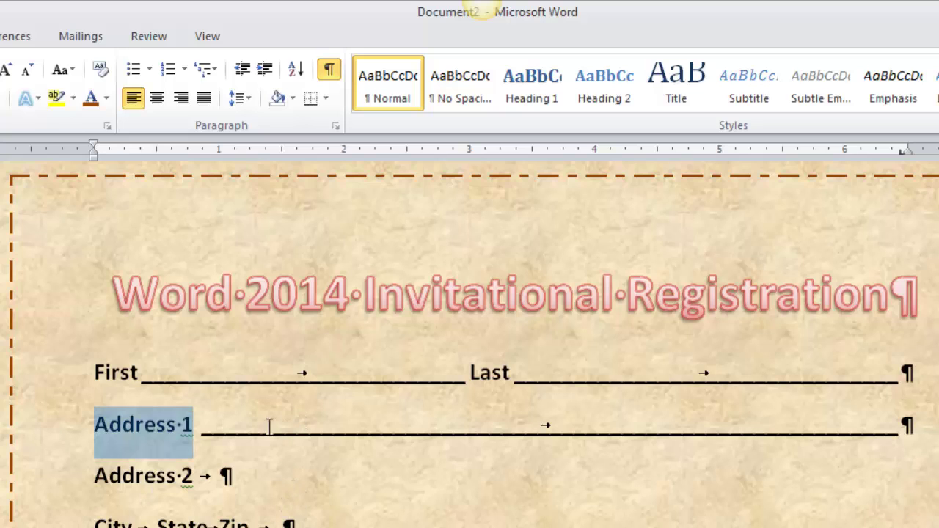
left_click_drag(128, 480, 224, 477)
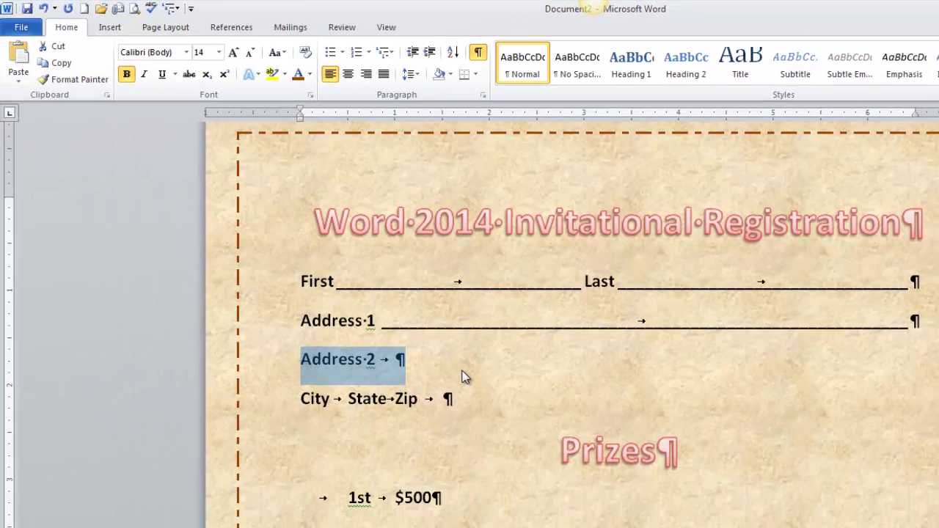
Copy the Address 1 formatting onto the Address 2 line with Format Painter.
left_click(602, 328)
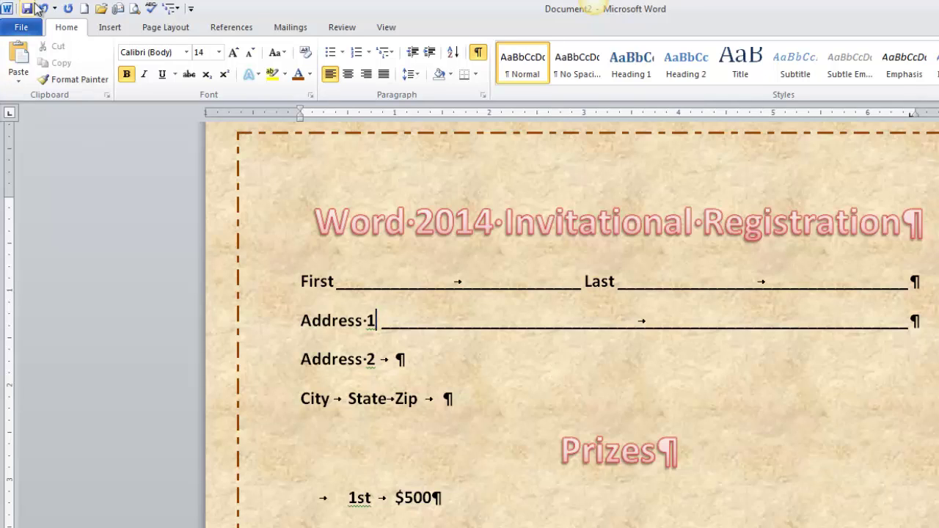
left_click_drag(339, 320, 376, 322)
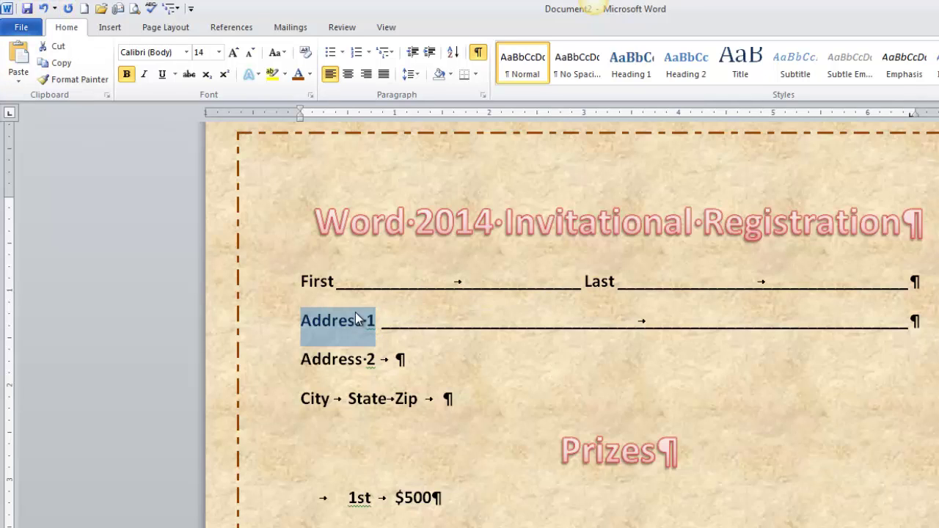
left_click(77, 81)
left_click(428, 316)
left_click(89, 80)
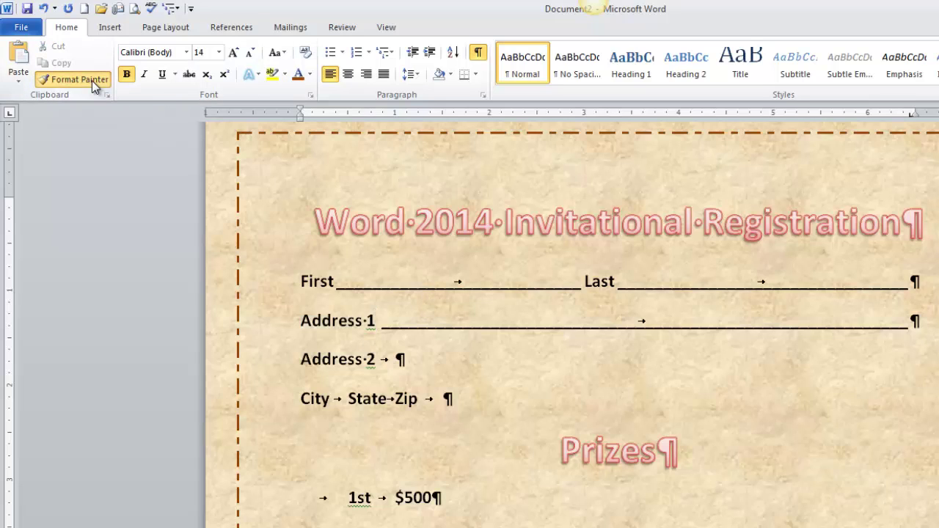
left_click_drag(301, 359, 427, 362)
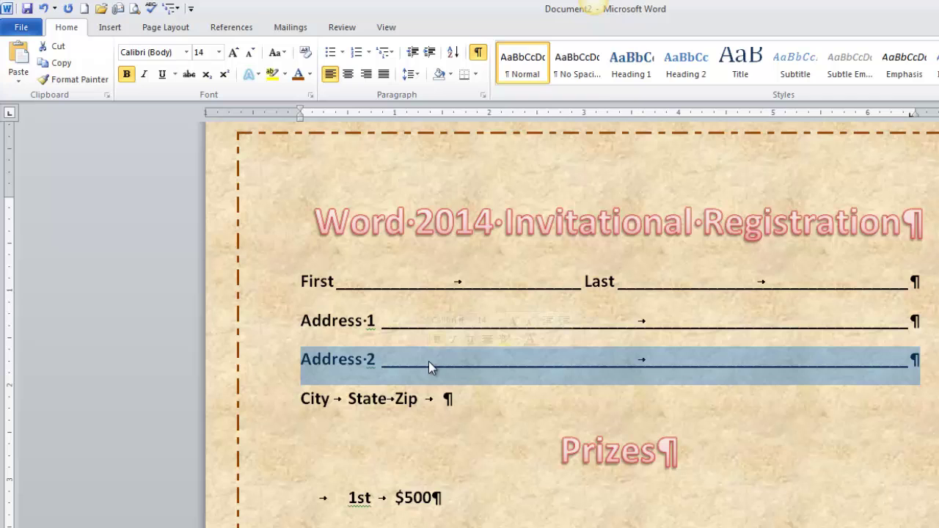
Check each form line and undo an accidental move of the Address 2 tab stop.
left_click(370, 404)
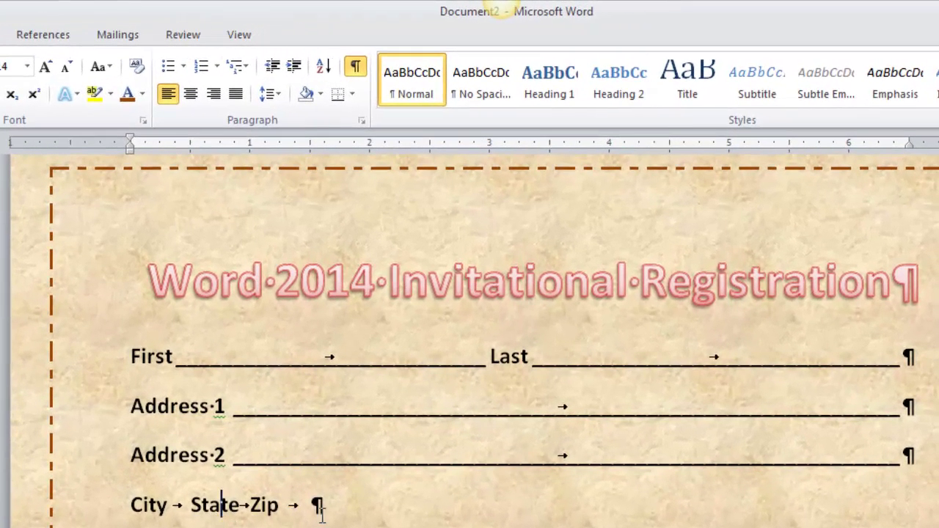
left_click(301, 359)
left_click(313, 406)
left_click(316, 464)
left_click_drag(488, 147, 487, 147)
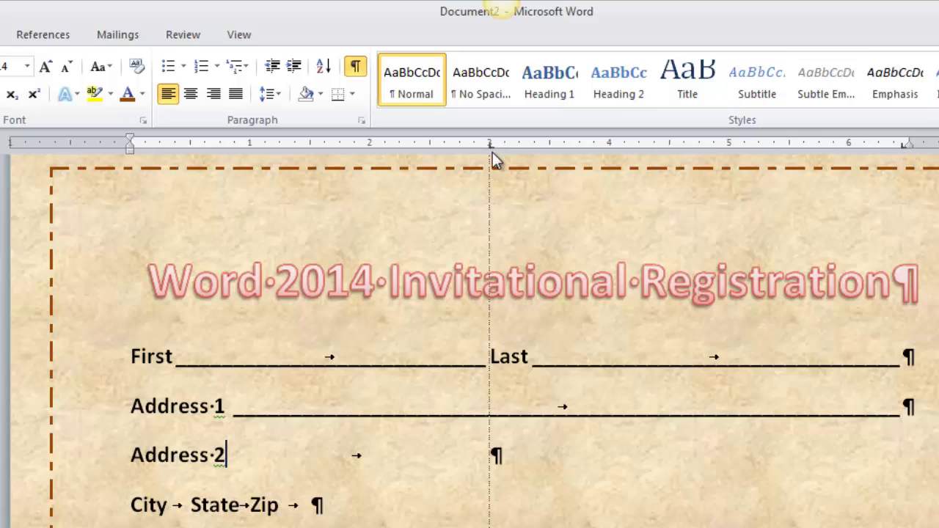
key("F4")
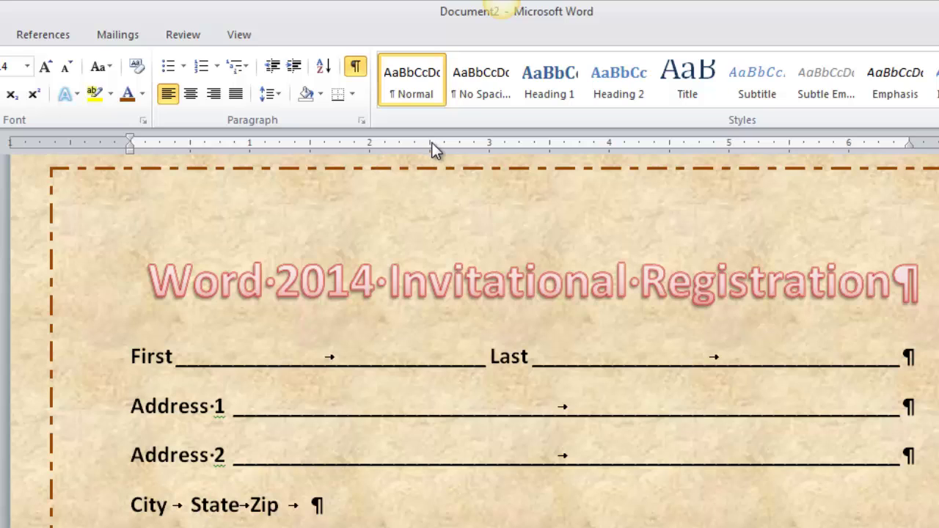
Set City-line tab stops near 3 inches, about 4.5 inches, and at the right margin.
left_click_drag(432, 142, 490, 145)
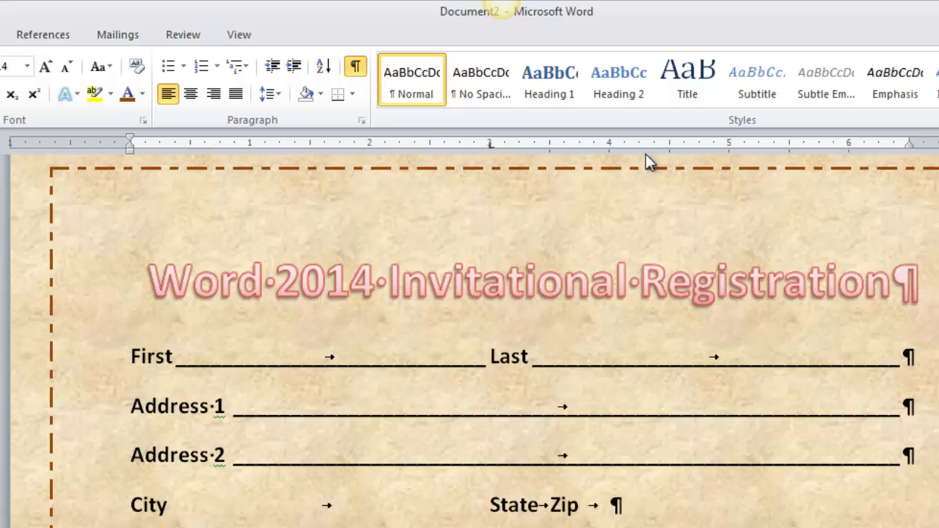
left_click_drag(609, 143, 669, 145)
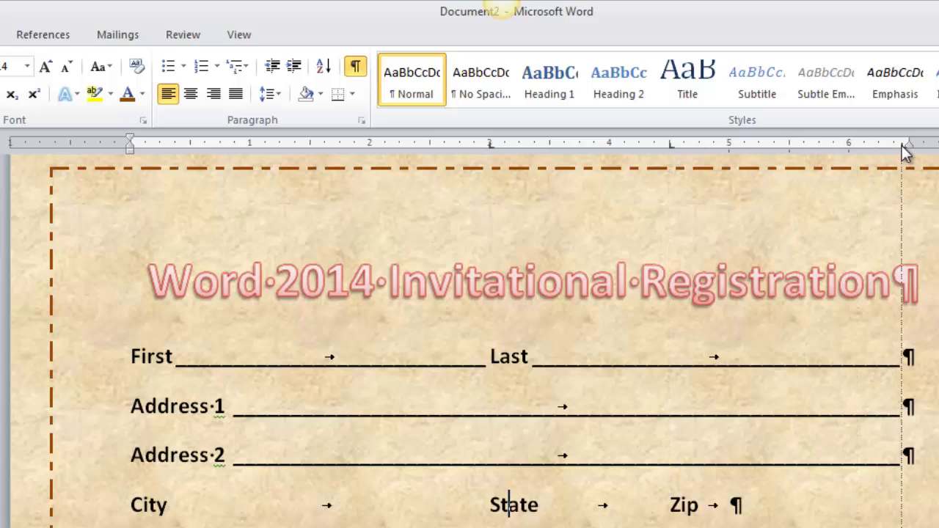
left_click_drag(902, 145, 902, 145)
left_click_drag(488, 143, 460, 142)
left_click(447, 142)
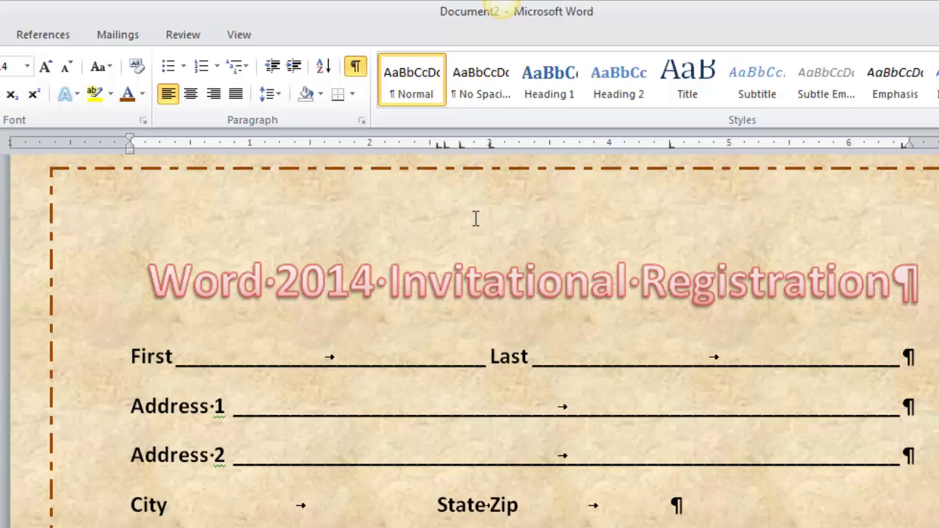
left_click_drag(438, 143, 463, 154)
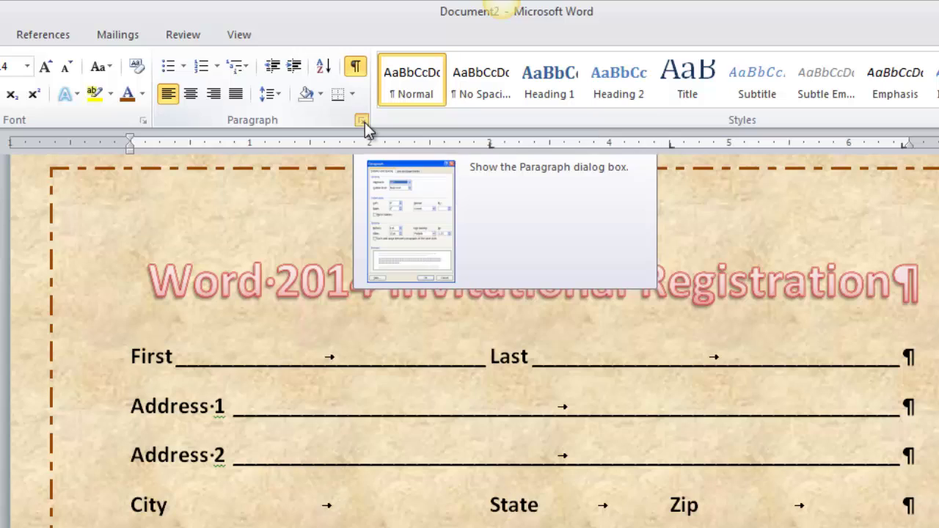
Open Paragraph > Tabs and give the 3" stop the underscore leader (4).
left_click(365, 122)
left_click_drag(400, 165, 614, 108)
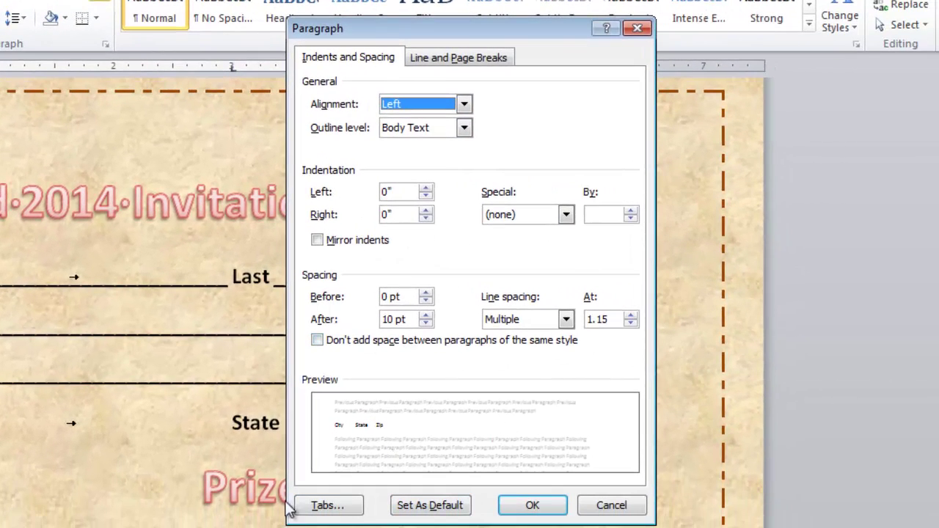
left_click(336, 513)
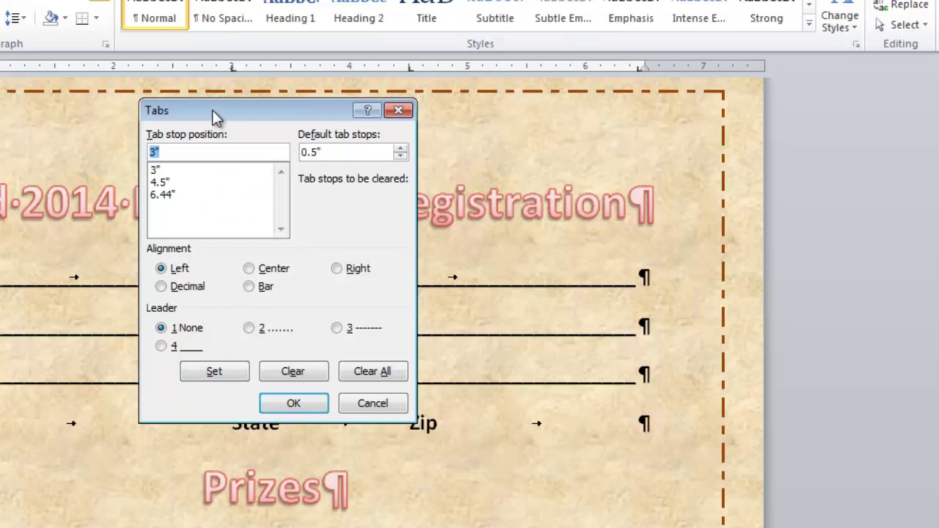
left_click_drag(212, 110, 301, 110)
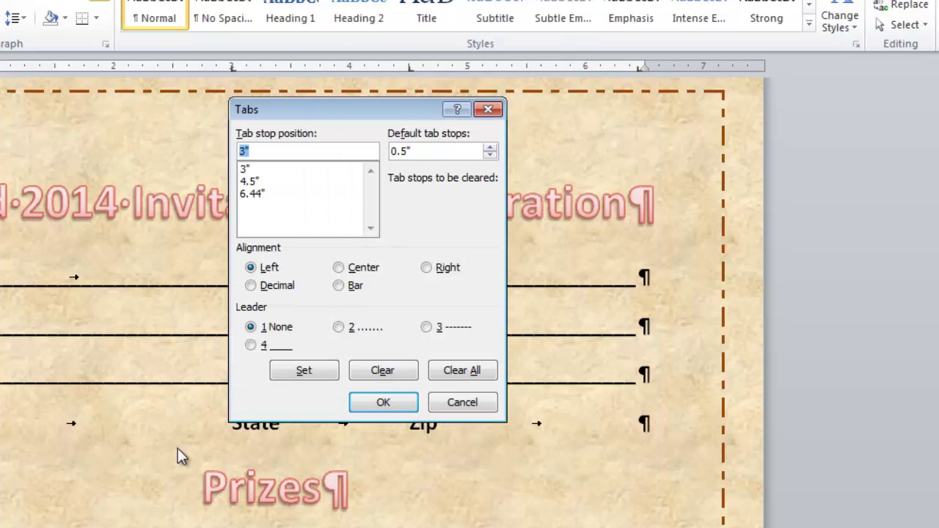
left_click(289, 170)
left_click(251, 346)
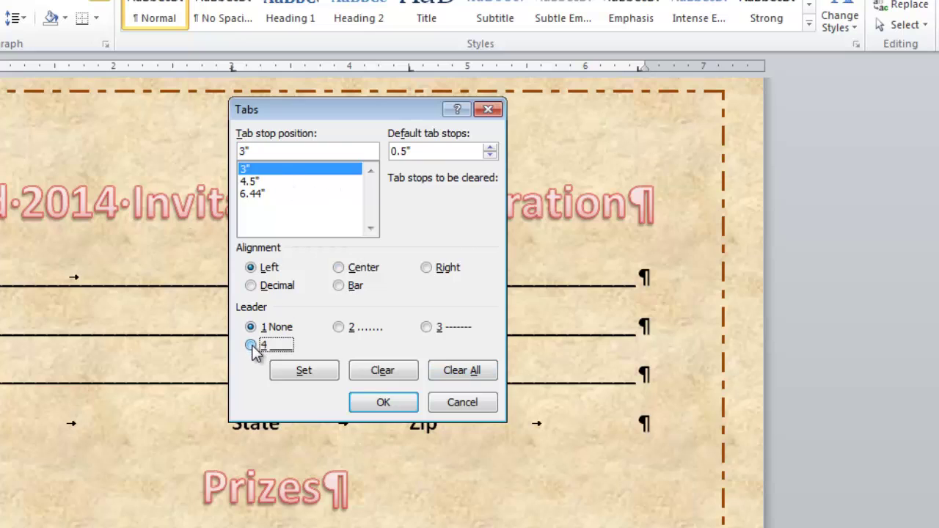
left_click(285, 374)
Apply the underscore leader to the 4.5" and 6.44" stops too and confirm.
left_click(268, 181)
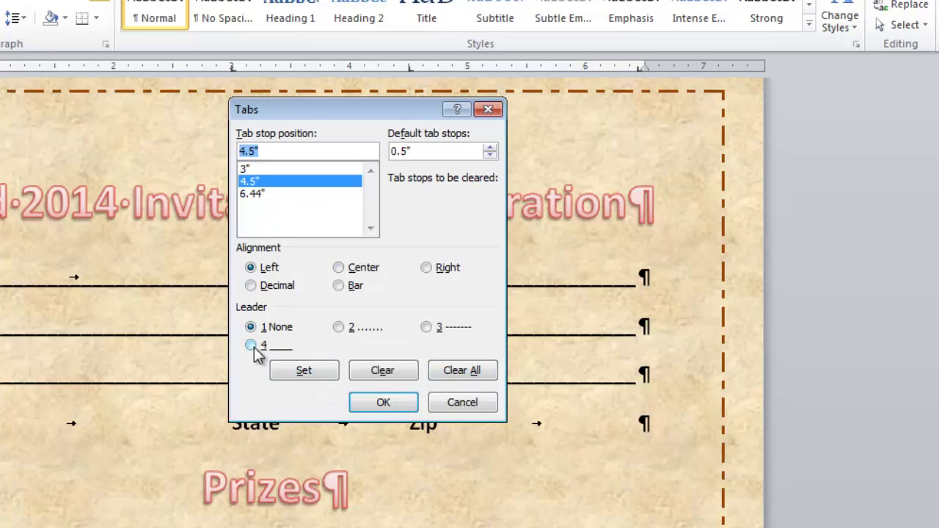
left_click(251, 346)
left_click(301, 373)
left_click(269, 195)
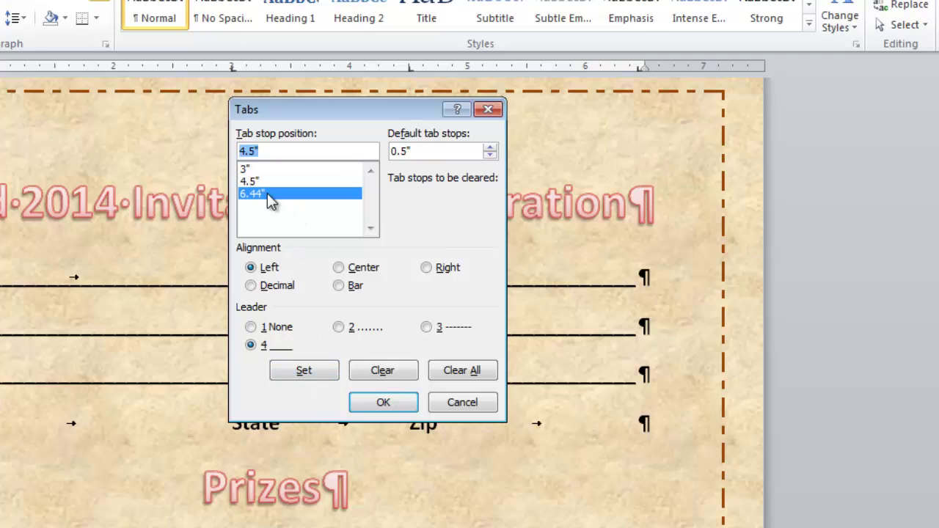
left_click(252, 345)
left_click(303, 373)
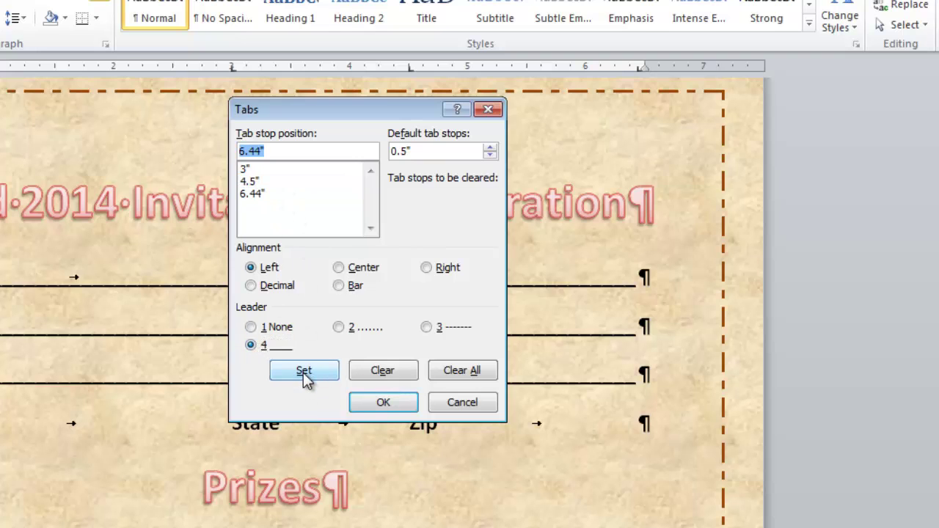
left_click(393, 405)
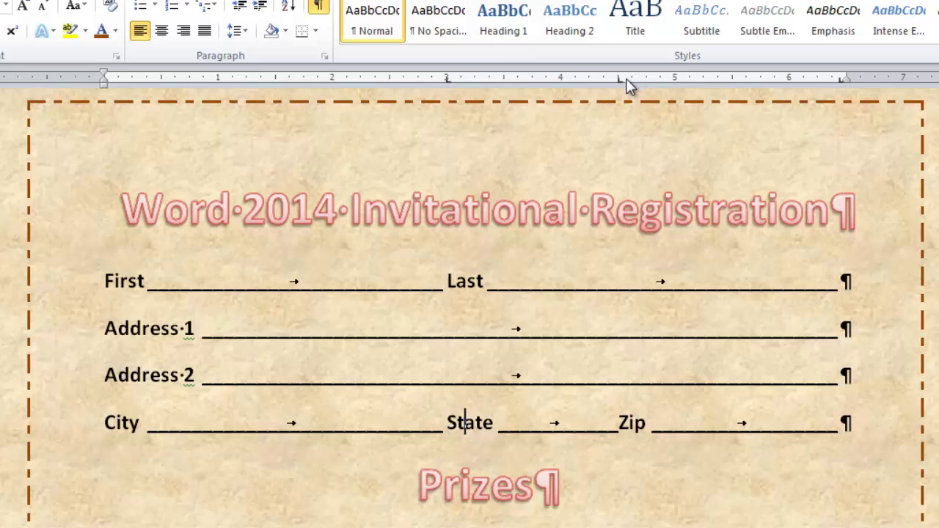
Nudge the Zip tab stop right on the ruler, then move into the 1st prize line.
left_click_drag(621, 82, 649, 82)
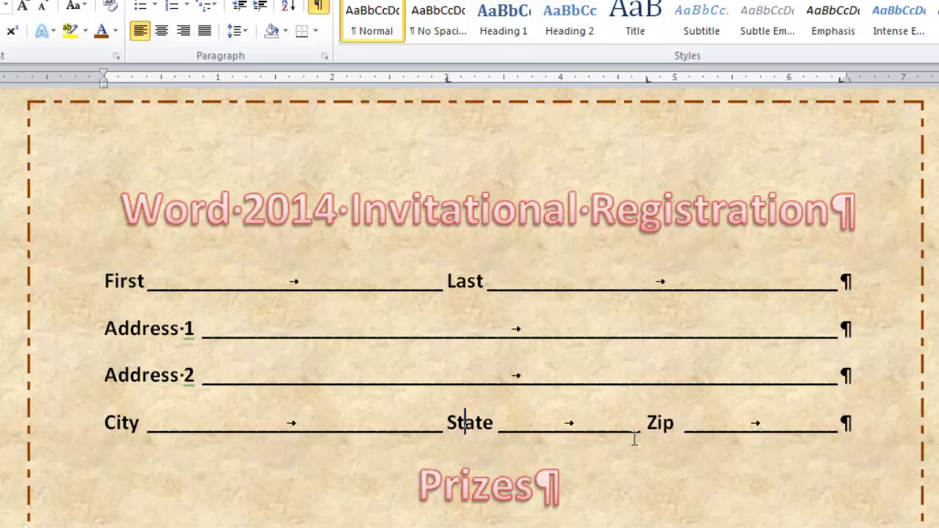
left_click_drag(147, 281, 851, 433)
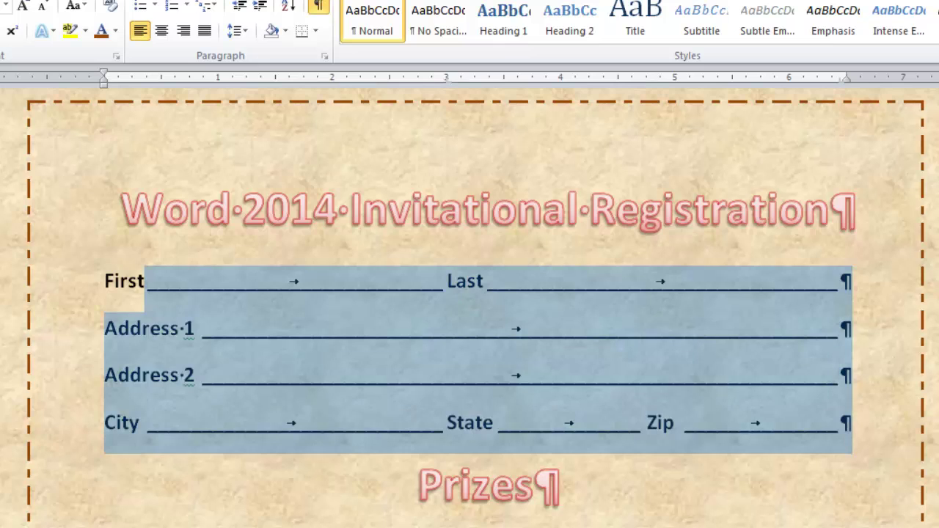
left_click(851, 429)
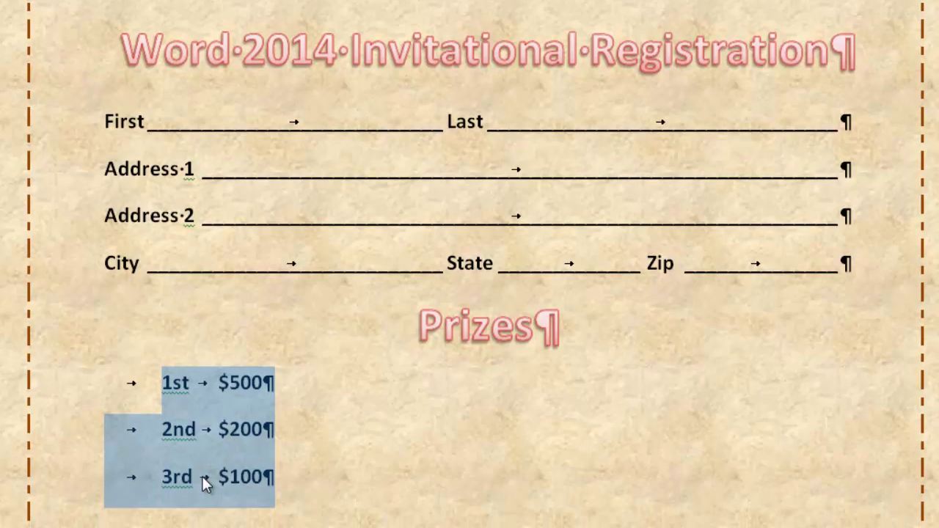
left_click(230, 430)
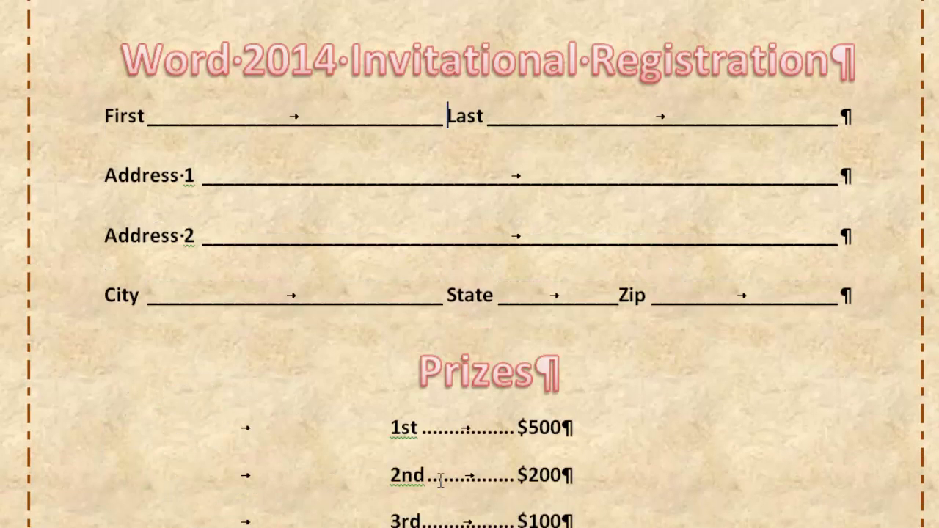
scroll(471, 478, "down", 1)
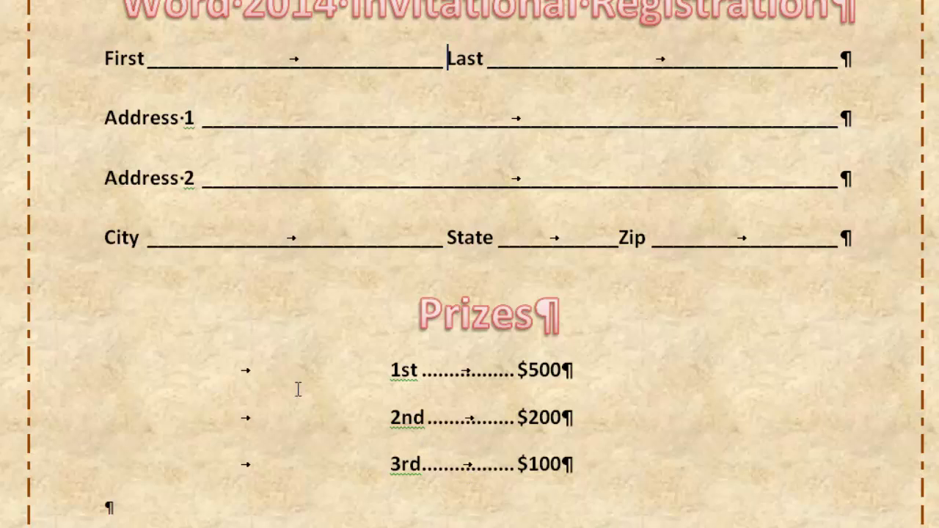
left_click(246, 373)
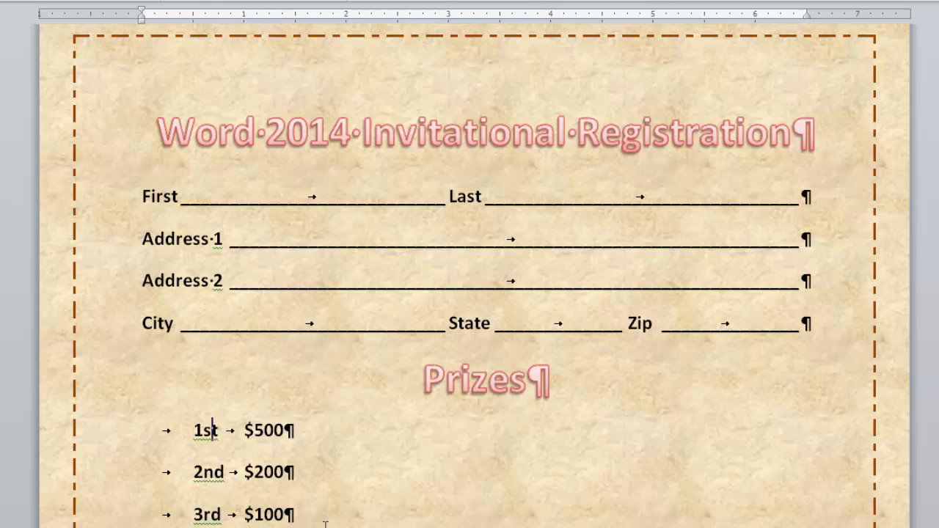
Add left tab stops at 2.75" and 4.19" on the 1st prize line and open the Tabs dialog.
left_click_drag(313, 516, 95, 445)
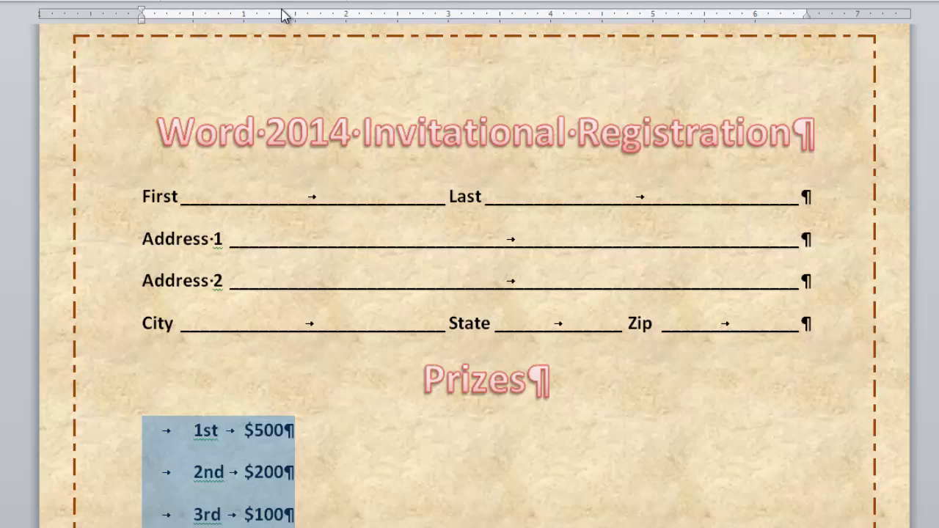
left_click(222, 432)
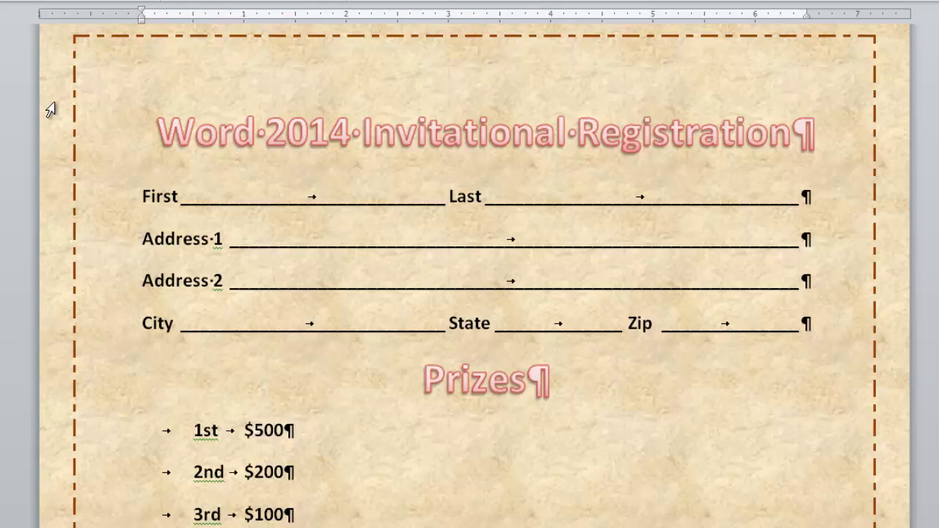
mouse_move(411, 21)
left_mouse_down()
mouse_move(444, 23)
mouse_move(424, 19)
left_mouse_up()
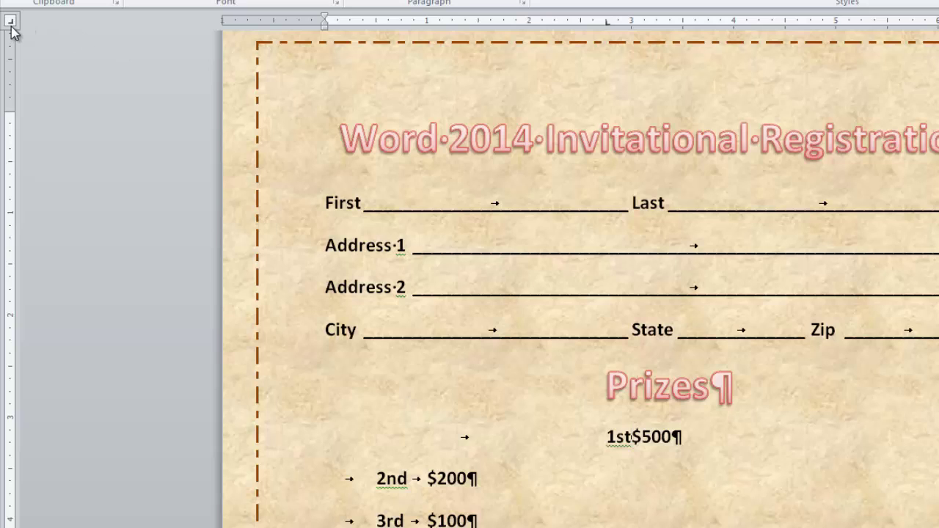
left_click_drag(714, 22, 750, 23)
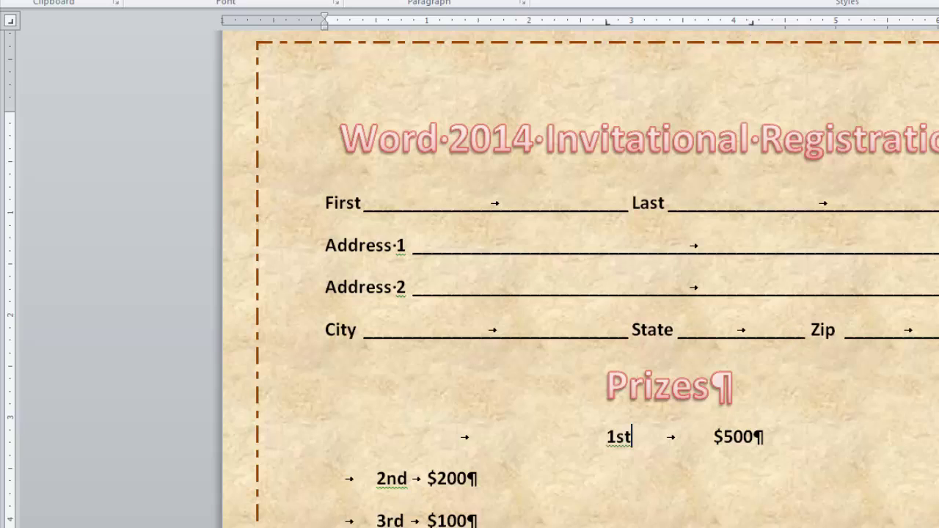
double_click(752, 25)
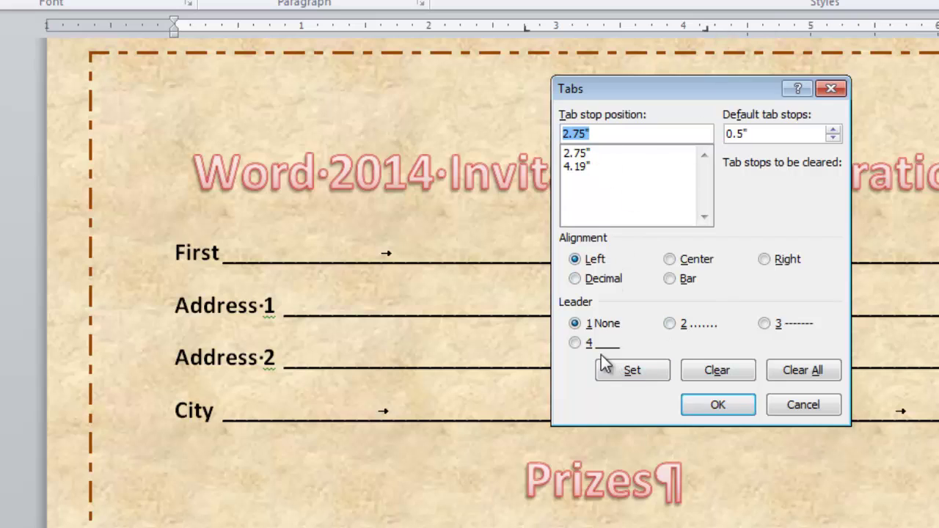
Give the 2.75" tab stop no leader and the 4.19" stop a dotted leader.
left_click(670, 324)
left_click(632, 371)
left_click(709, 405)
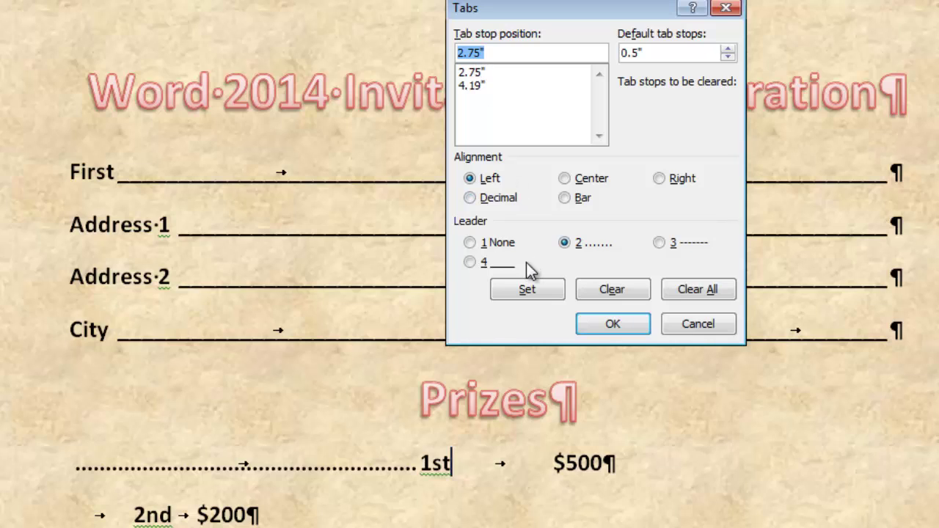
left_click(472, 243)
left_click(512, 290)
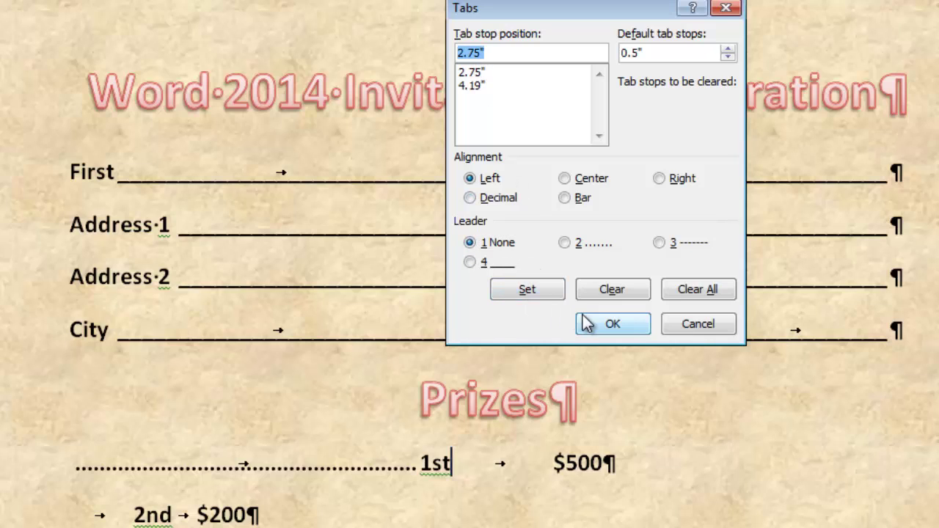
left_click(484, 86)
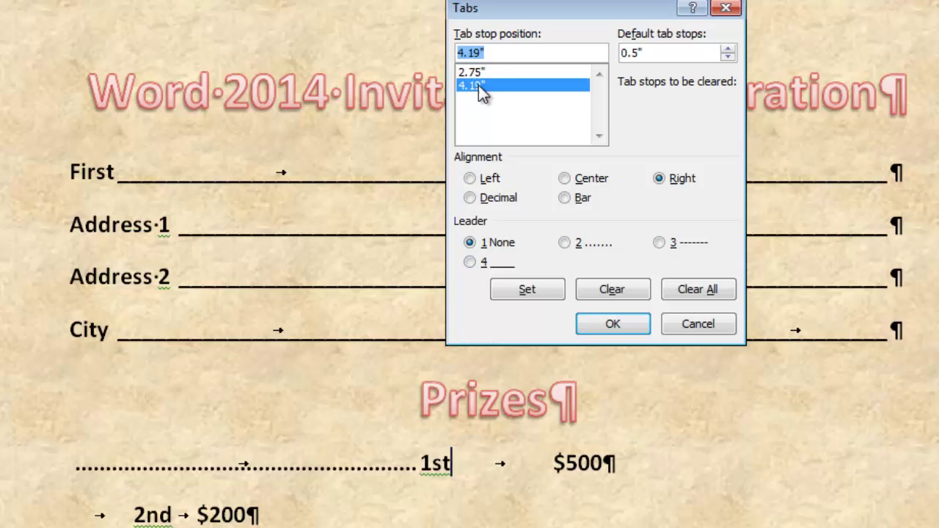
left_click(564, 242)
left_click(527, 289)
left_click(587, 324)
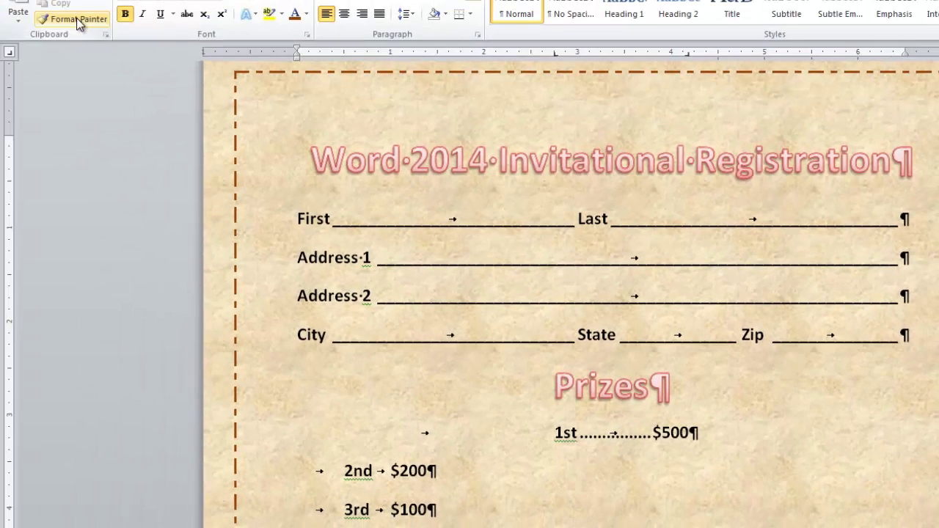
Copy the 1st prize line's tab formatting onto the 2nd and 3rd prize lines with Format Painter.
left_click(79, 20)
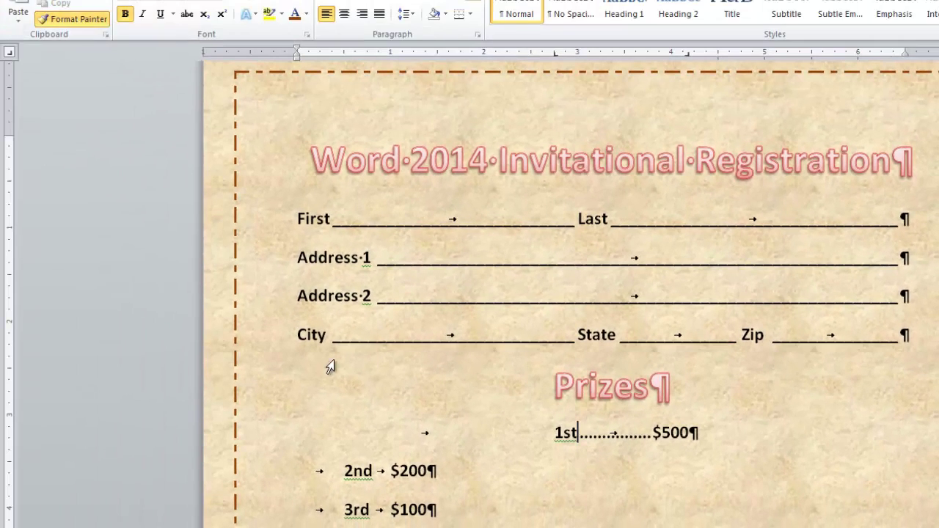
left_click_drag(439, 510, 315, 477)
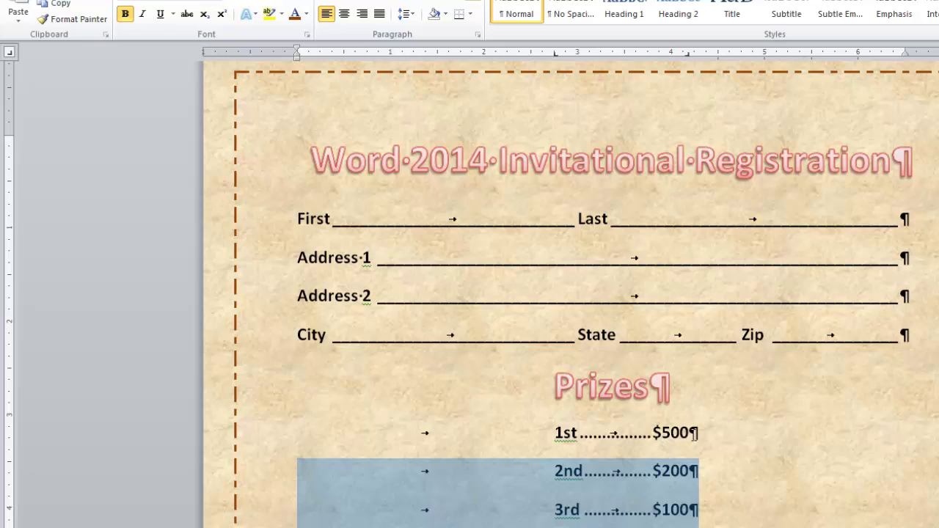
left_click(726, 434)
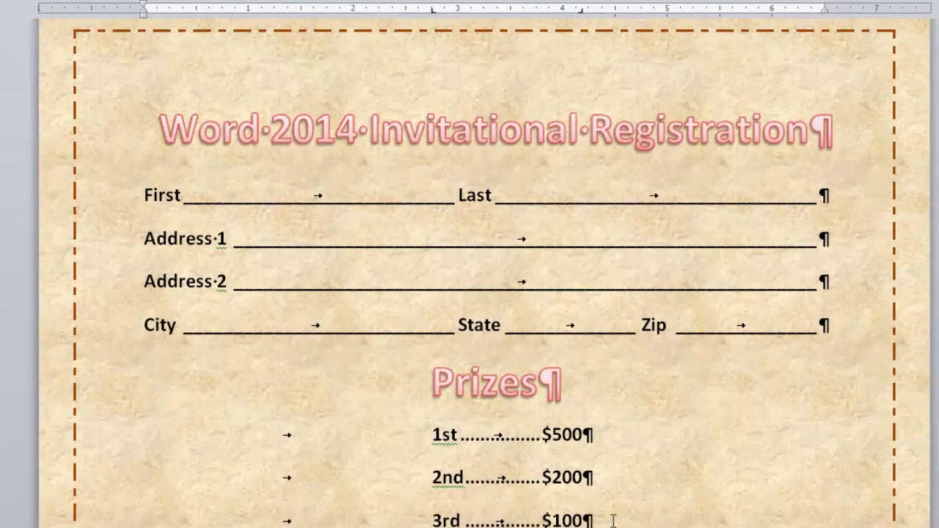
With all three prize lines selected, drag the prize-name tab stop slightly left.
left_click_drag(614, 520, 179, 459)
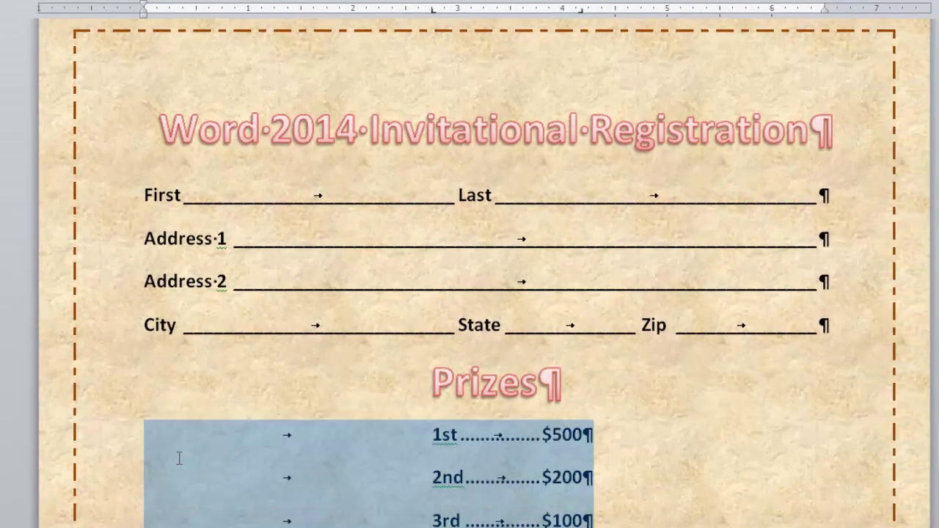
left_click_drag(433, 11, 405, 13)
left_click(474, 513)
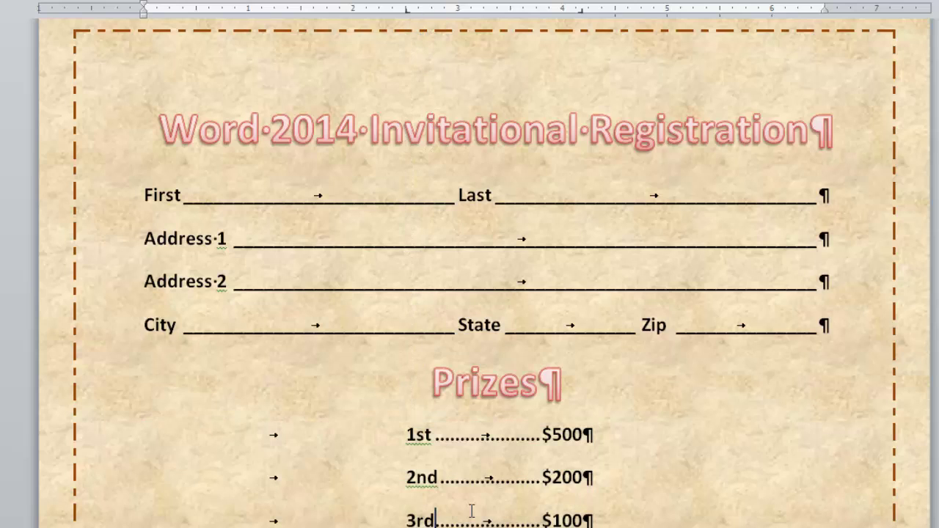
left_click_drag(593, 520, 245, 430)
left_click(544, 477)
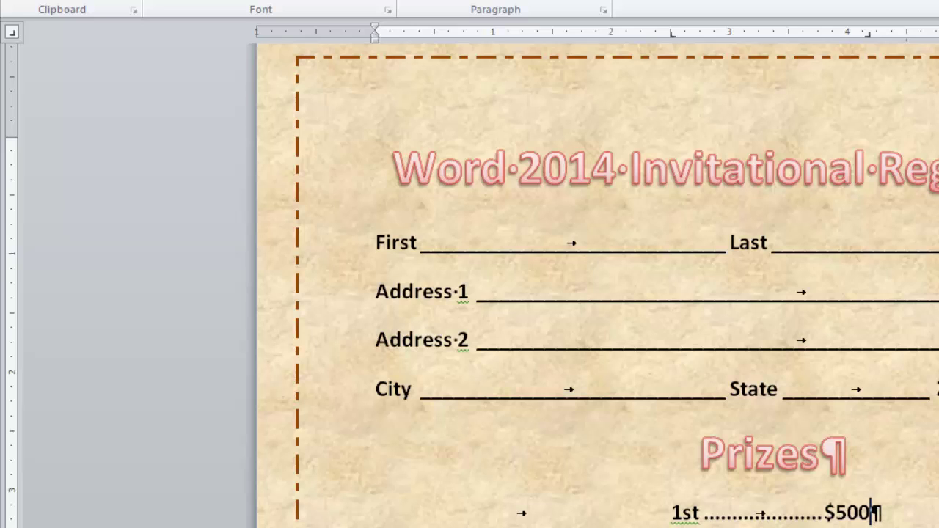
Change the 1st prize amount to $500,000, moving its tab stop to about 4.15".
type("000")
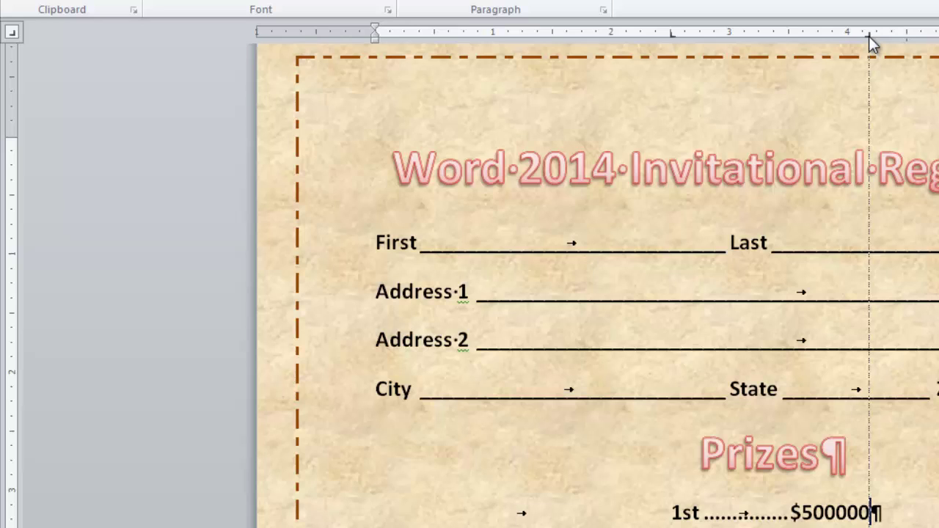
left_click_drag(869, 36, 869, 35)
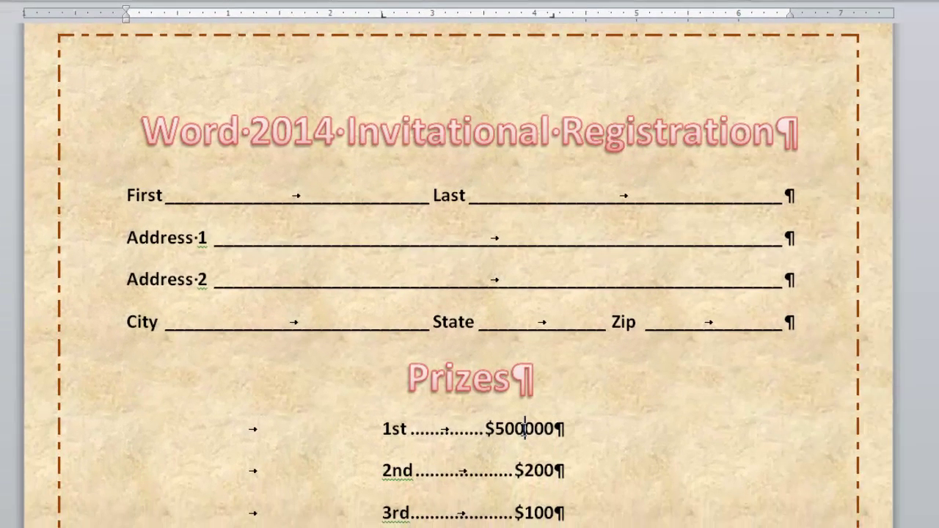
type(",")
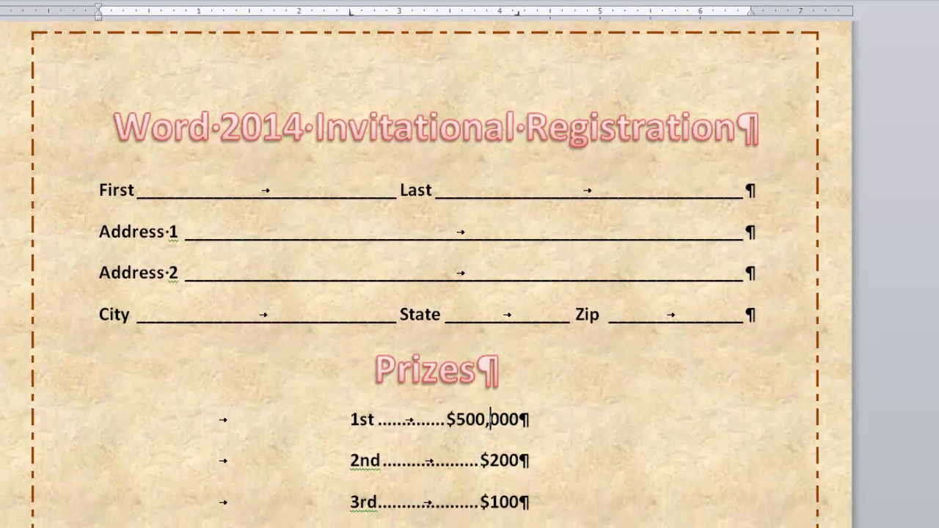